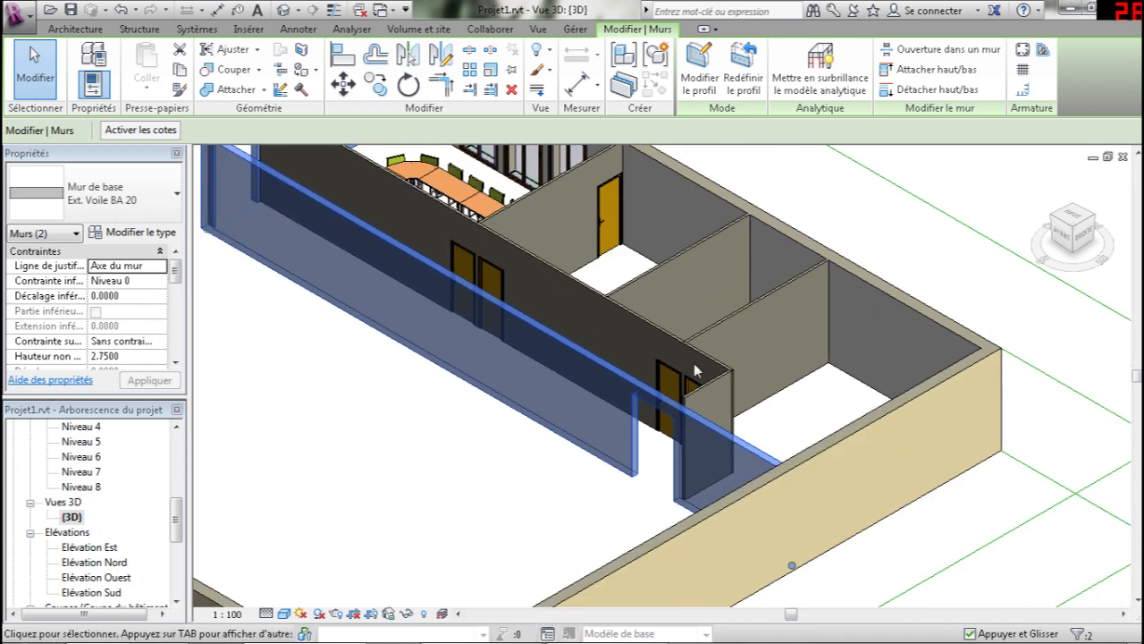
# Constrain the tops of the two selected Ext. Voile BA 20 walls to the level 3 m above their base and apply.
pyautogui.moveTo(532, 265); pyautogui.dragTo(716, 365, button='middle')
pyautogui.moveTo(494, 272); pyautogui.dragTo(403, 306, button='middle')
pyautogui.moveTo(178, 519); pyautogui.dragTo(181, 442)
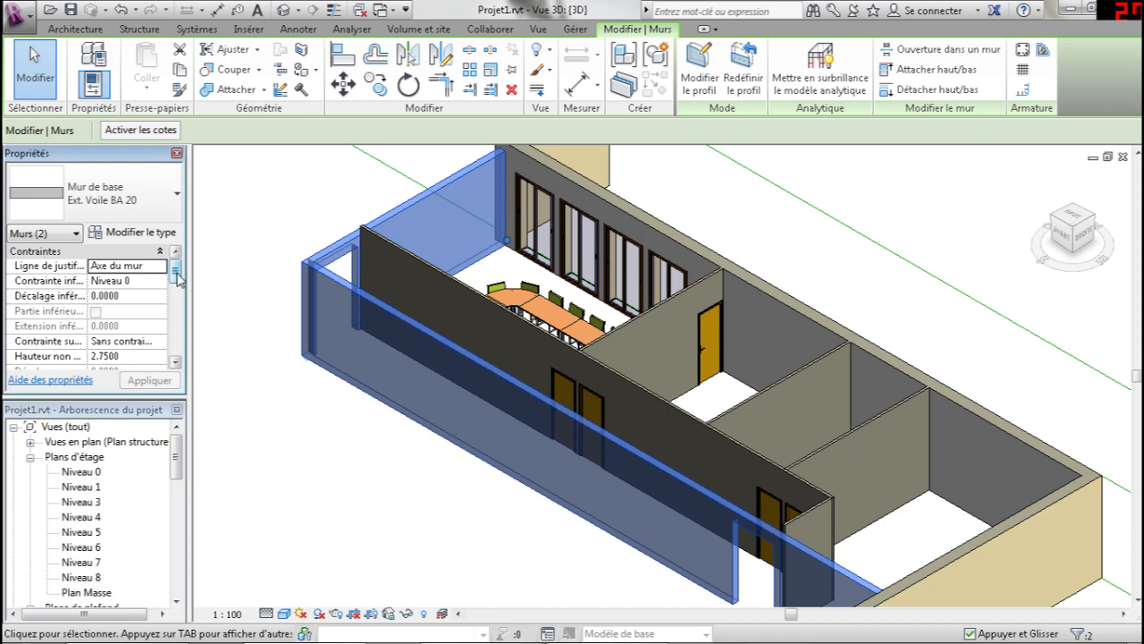
pyautogui.scroll(-1, 175, 278)
pyautogui.click(160, 312)
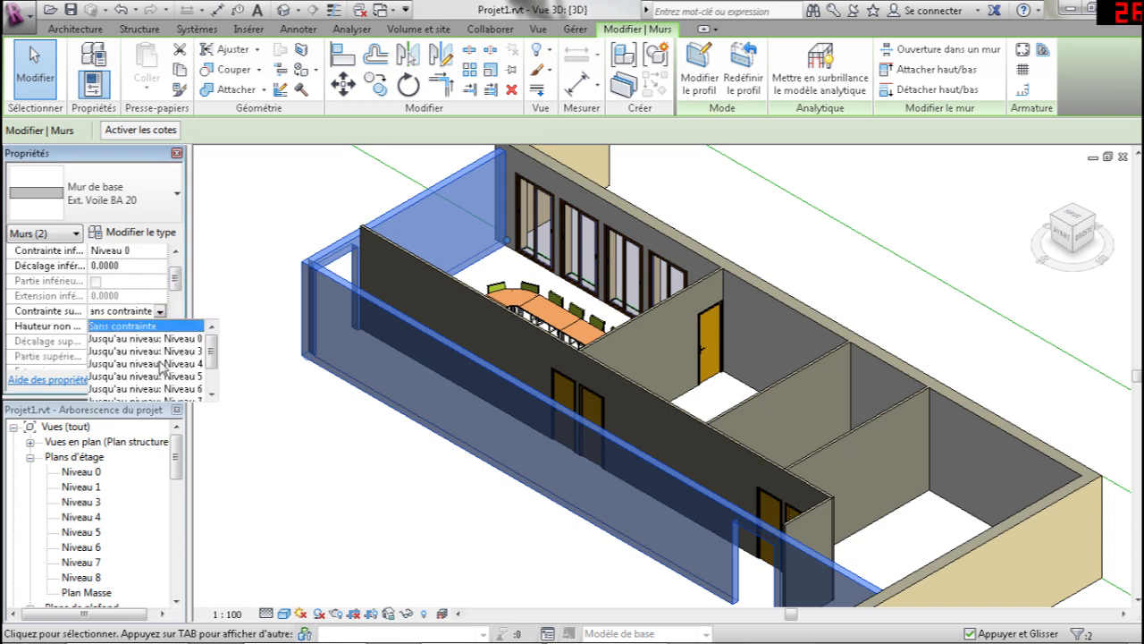
pyautogui.moveTo(211, 351); pyautogui.dragTo(213, 385)
pyautogui.click(154, 389)
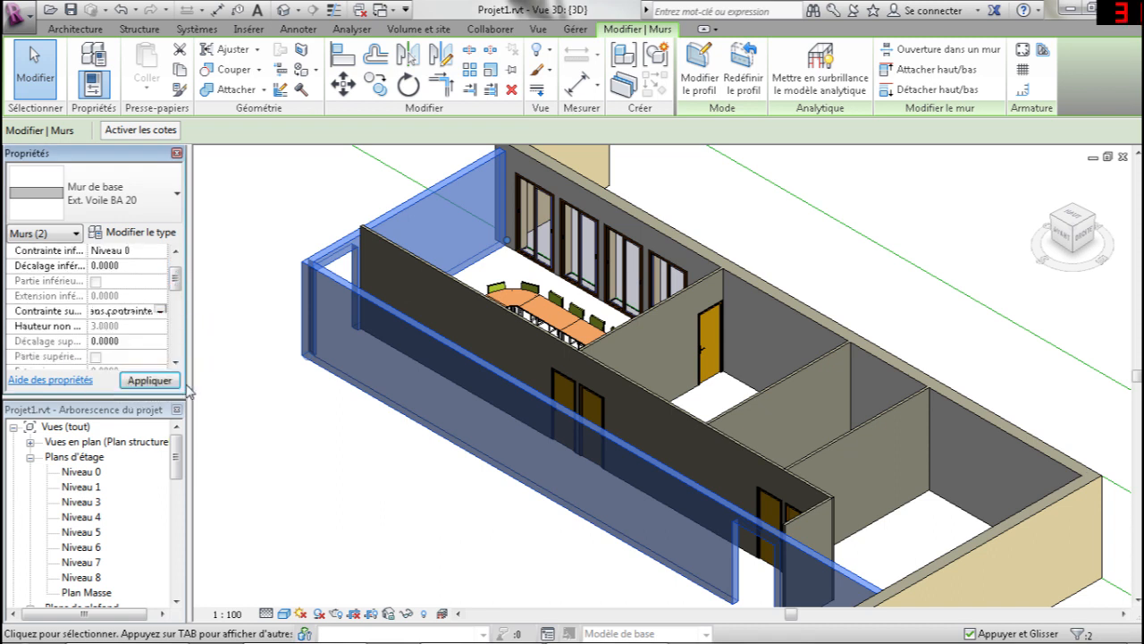
pyautogui.click(150, 380)
pyautogui.click(317, 432)
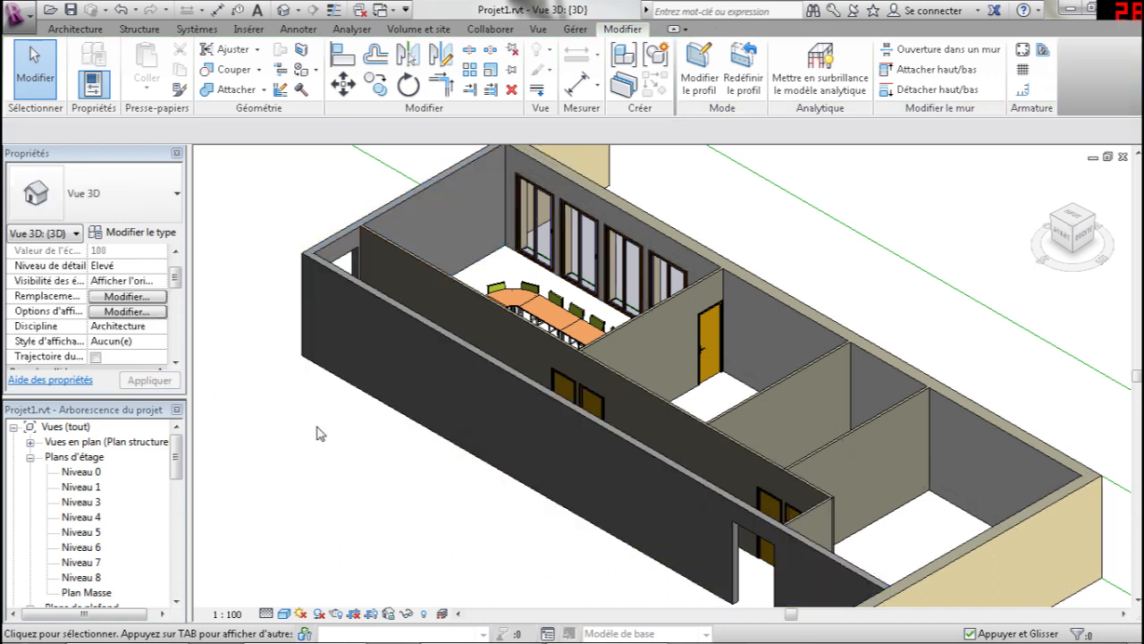
# Select the five Int. plâtre 70 mm partition walls, including the long corridor wall and its short end wall.
pyautogui.click(600, 347)
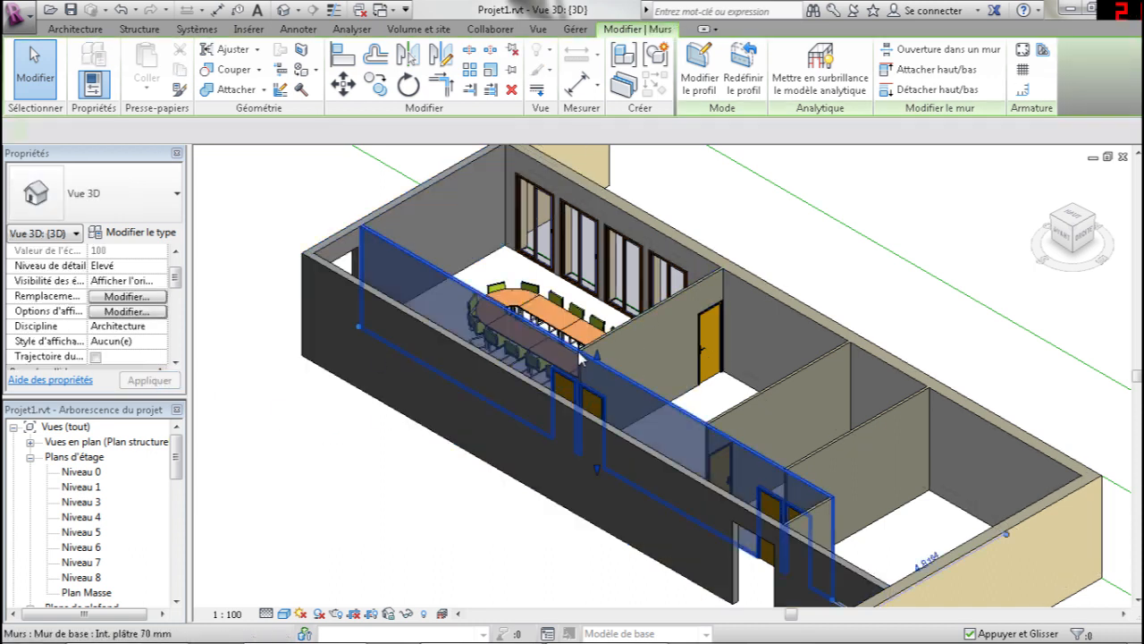
pyautogui.keyDown('ctrl'); pyautogui.click(679, 340); pyautogui.keyUp('ctrl')
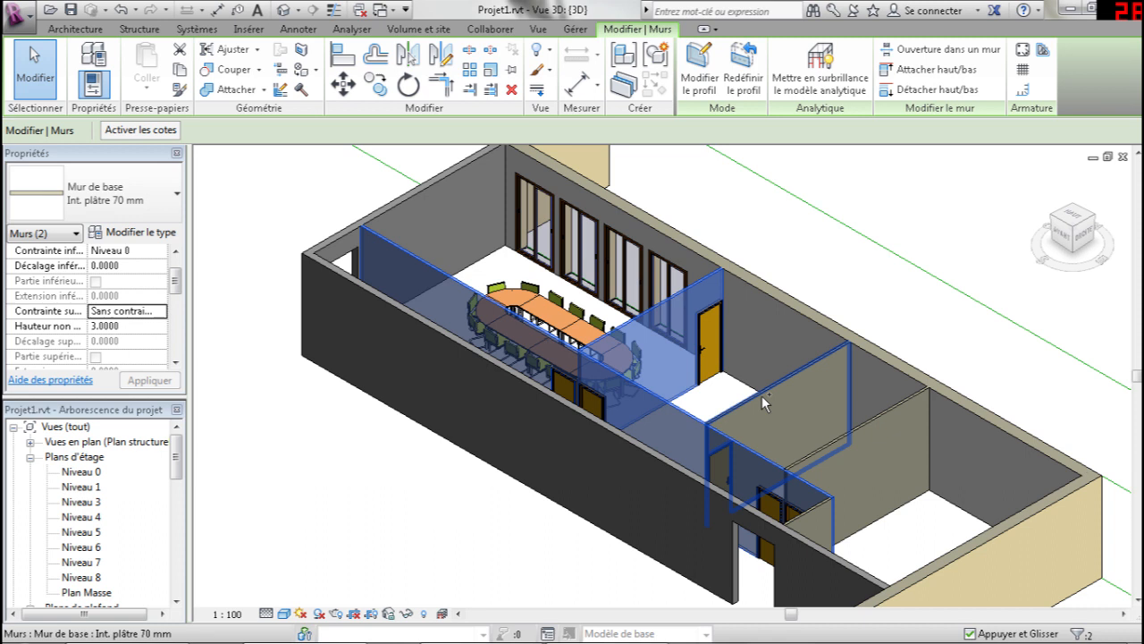
pyautogui.keyDown('ctrl'); pyautogui.click(761, 395); pyautogui.keyUp('ctrl')
pyautogui.keyDown('ctrl'); pyautogui.click(832, 441); pyautogui.keyUp('ctrl')
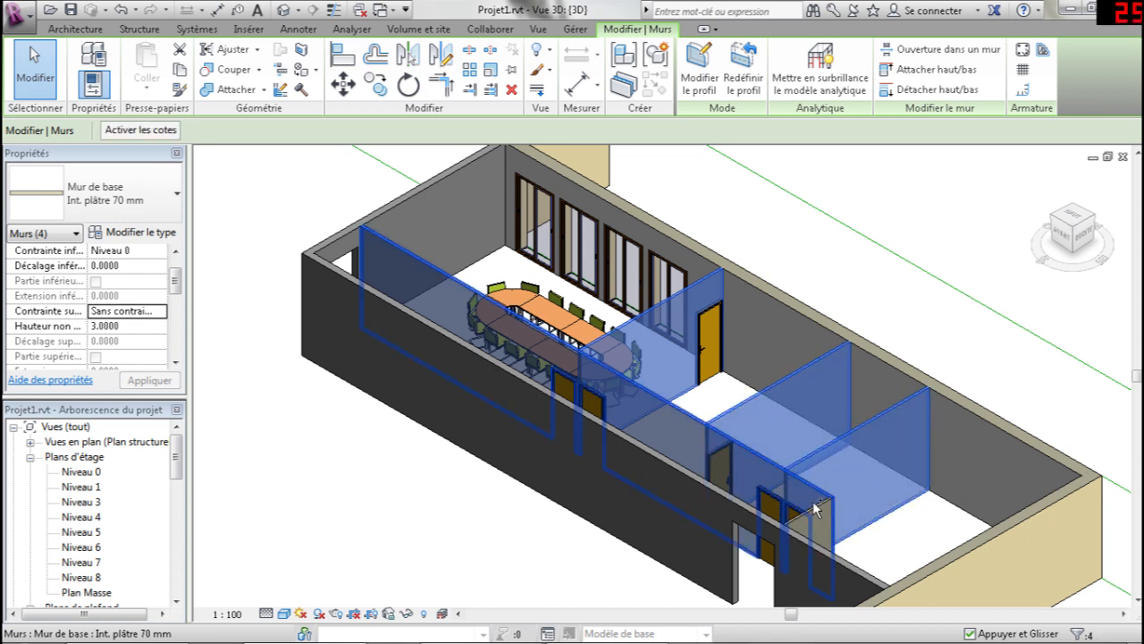
pyautogui.keyDown('ctrl'); pyautogui.click(808, 503); pyautogui.keyUp('ctrl')
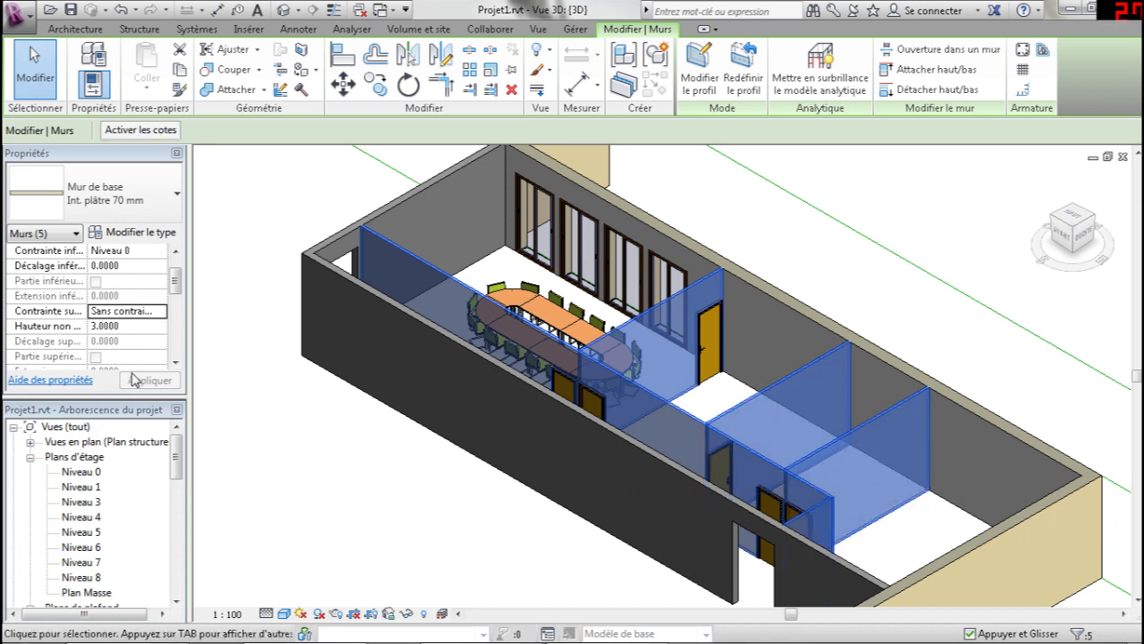
# Set the unconnected height of the five selected partition walls to 2.15 m and apply it.
pyautogui.click(160, 313)
pyautogui.click(160, 313)
pyautogui.click(161, 313)
pyautogui.click(161, 313)
pyautogui.click(126, 327)
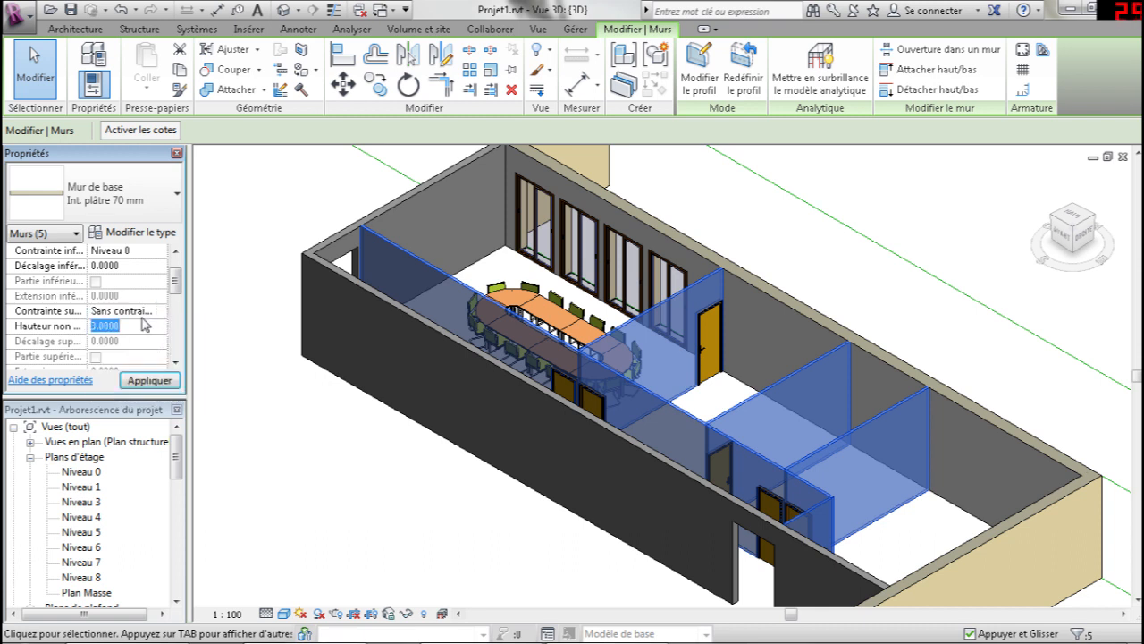
pyautogui.write('2.')
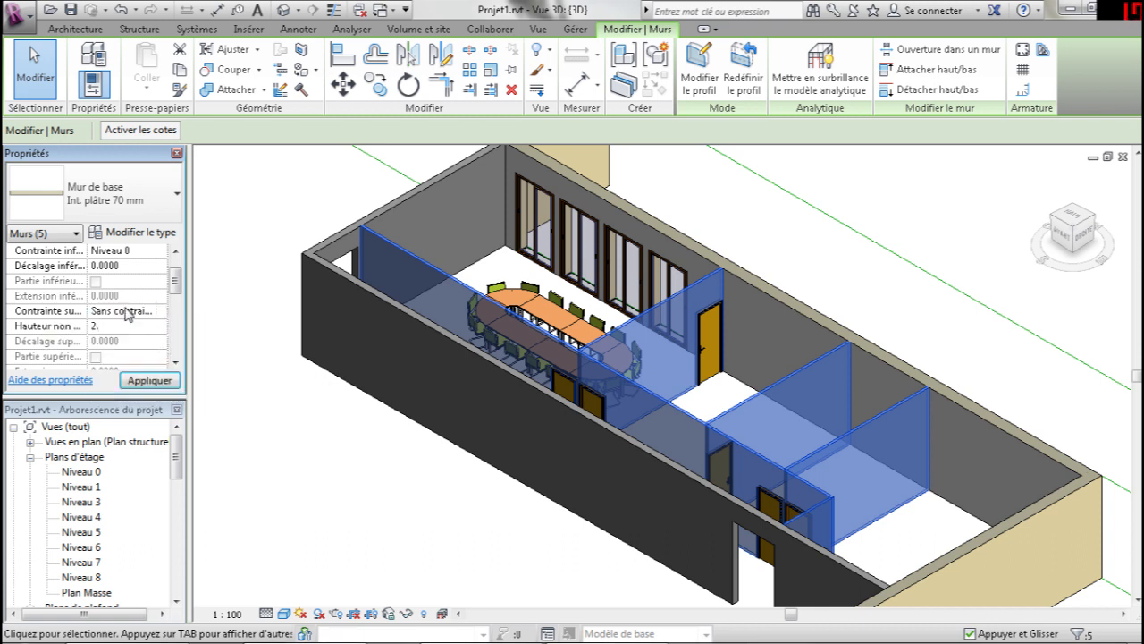
pyautogui.write('15')
pyautogui.press('Return')
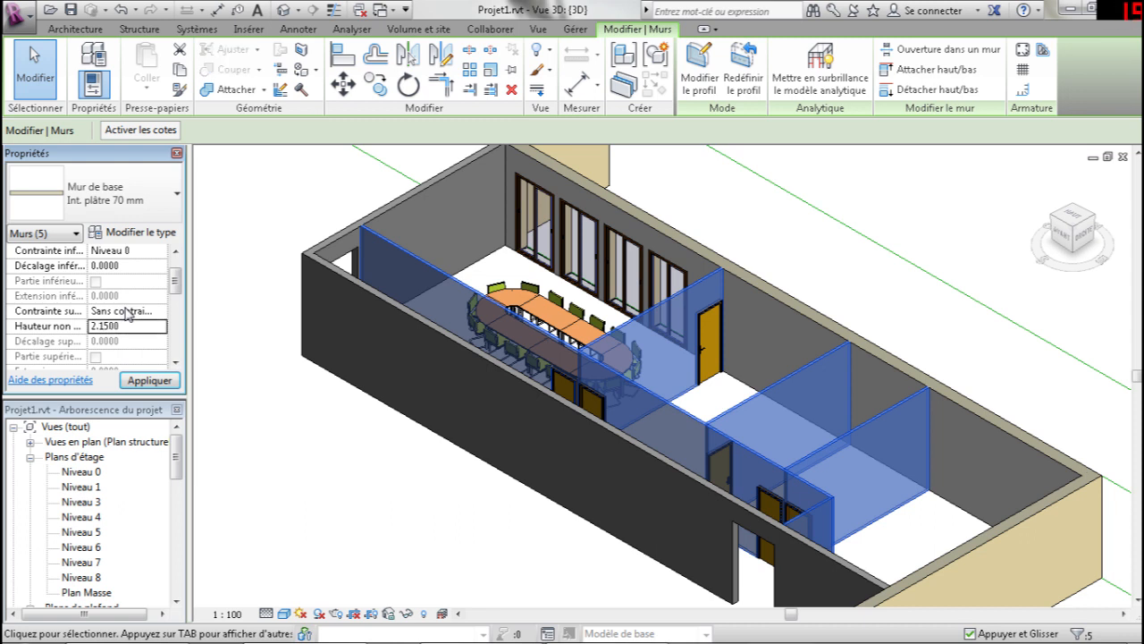
pyautogui.click(156, 383)
# Set the unconnected height of the selected partition walls to 2.75 m, then clear the selection.
pyautogui.click(101, 324)
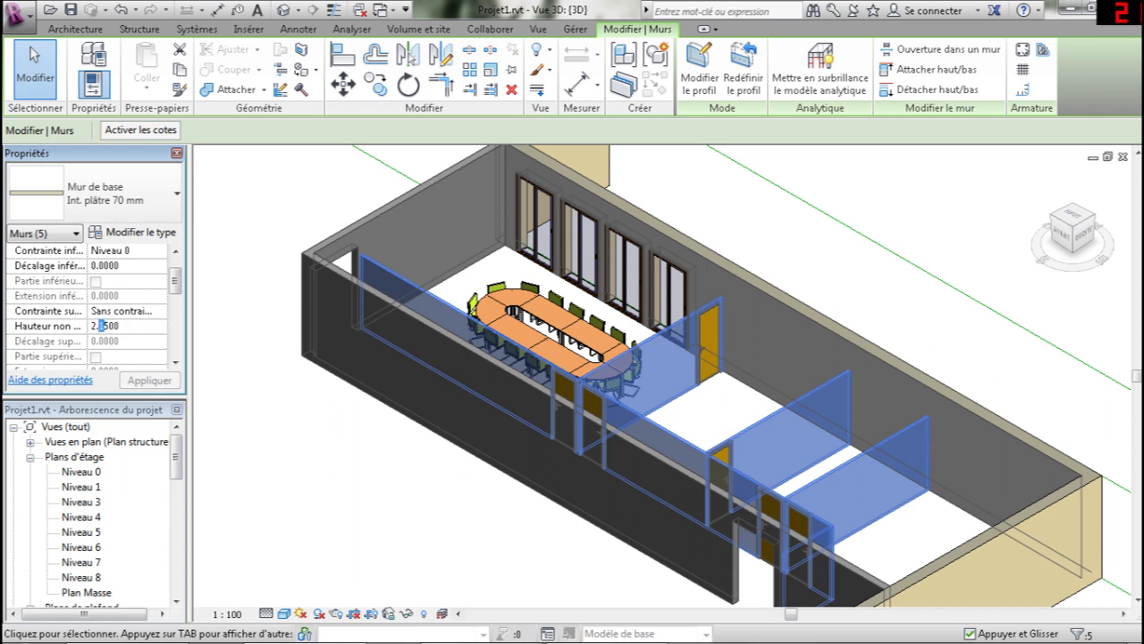
pyautogui.write('7')
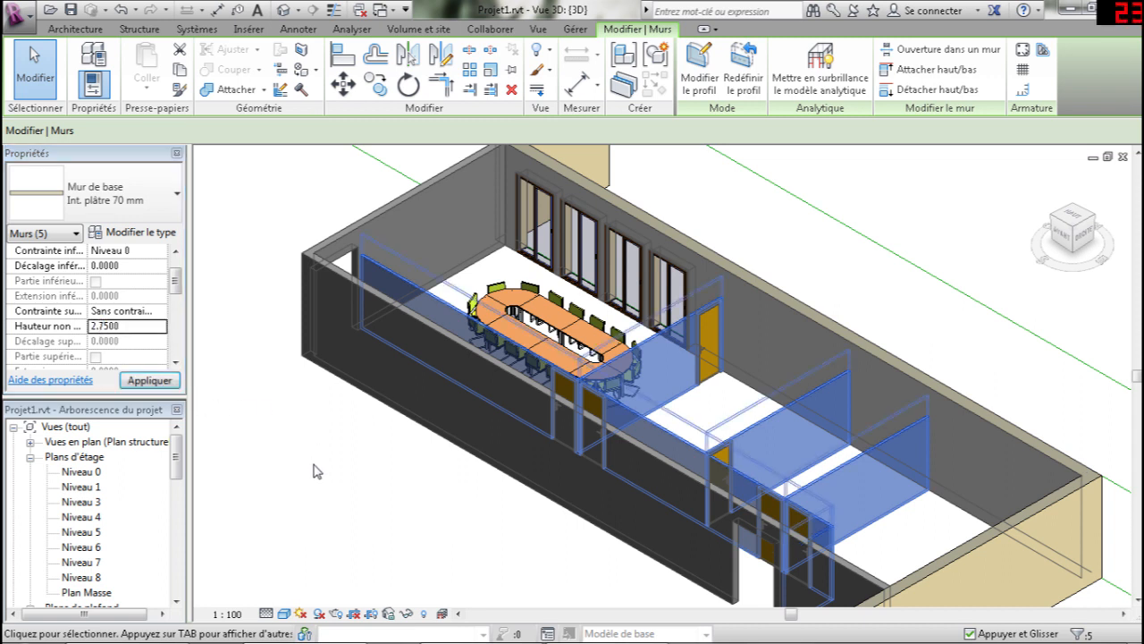
pyautogui.click(411, 488)
pyautogui.rightClick(482, 358)
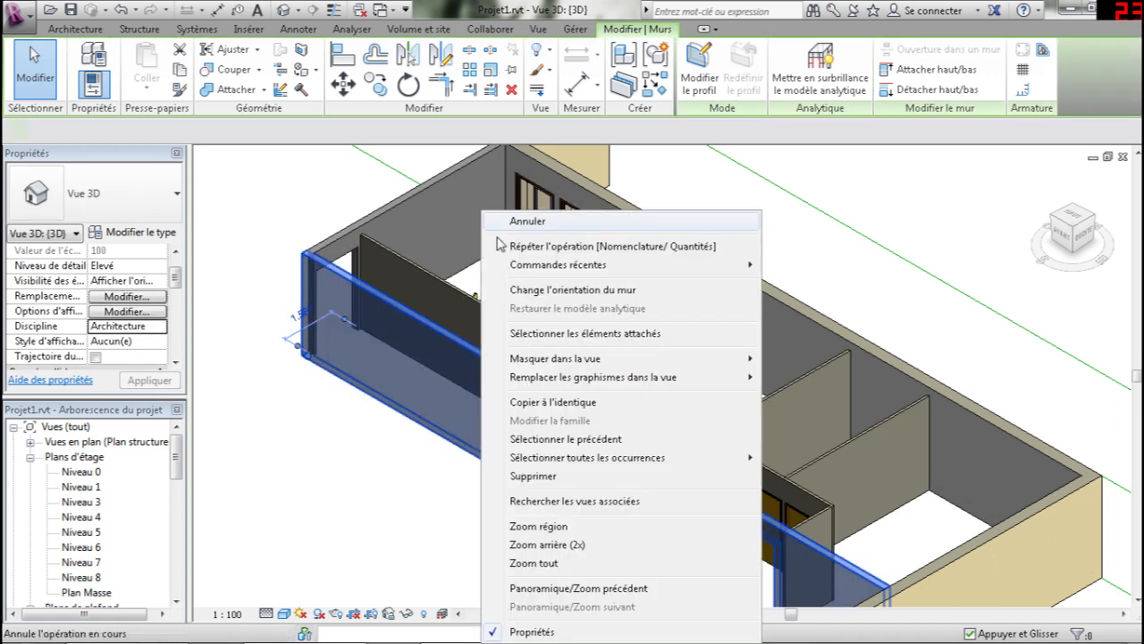
pyautogui.click(398, 286)
pyautogui.press('Escape')
# Open the Niveau 1 floor plan and show the wing with the meeting room.
pyautogui.scroll(4, 385, 268)
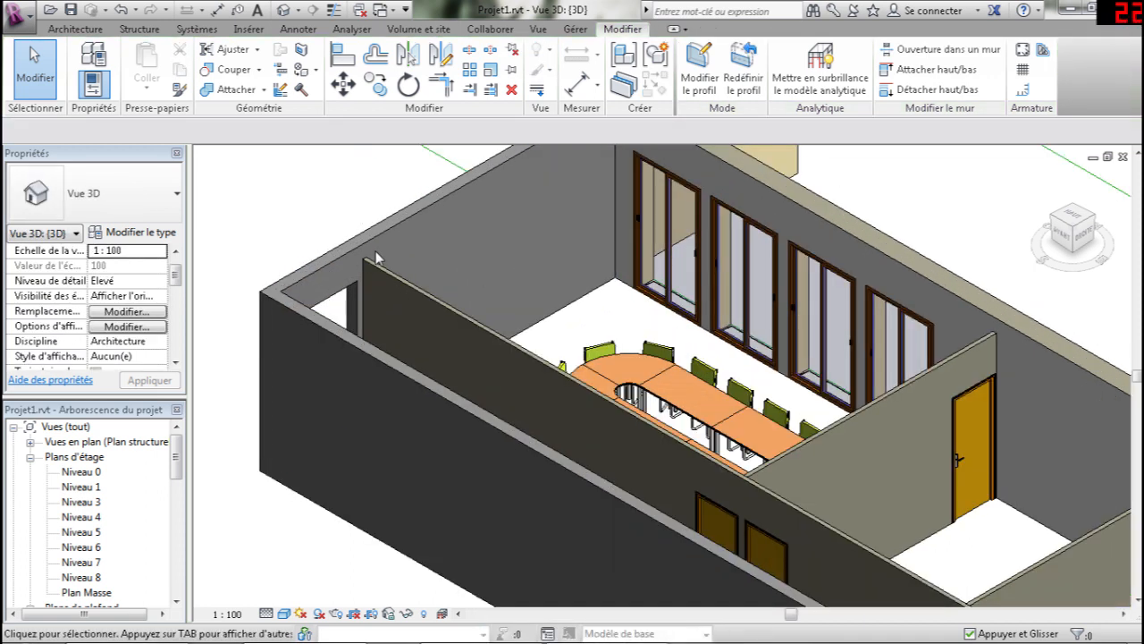
pyautogui.scroll(-5, 536, 229)
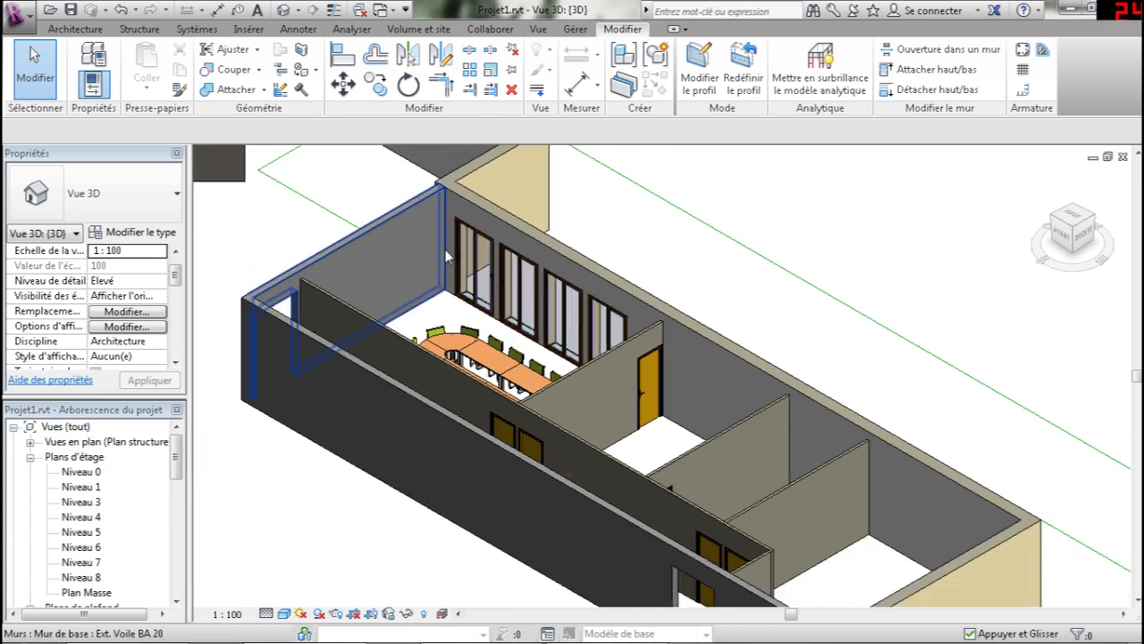
pyautogui.moveTo(450, 248); pyautogui.dragTo(471, 208, button='middle')
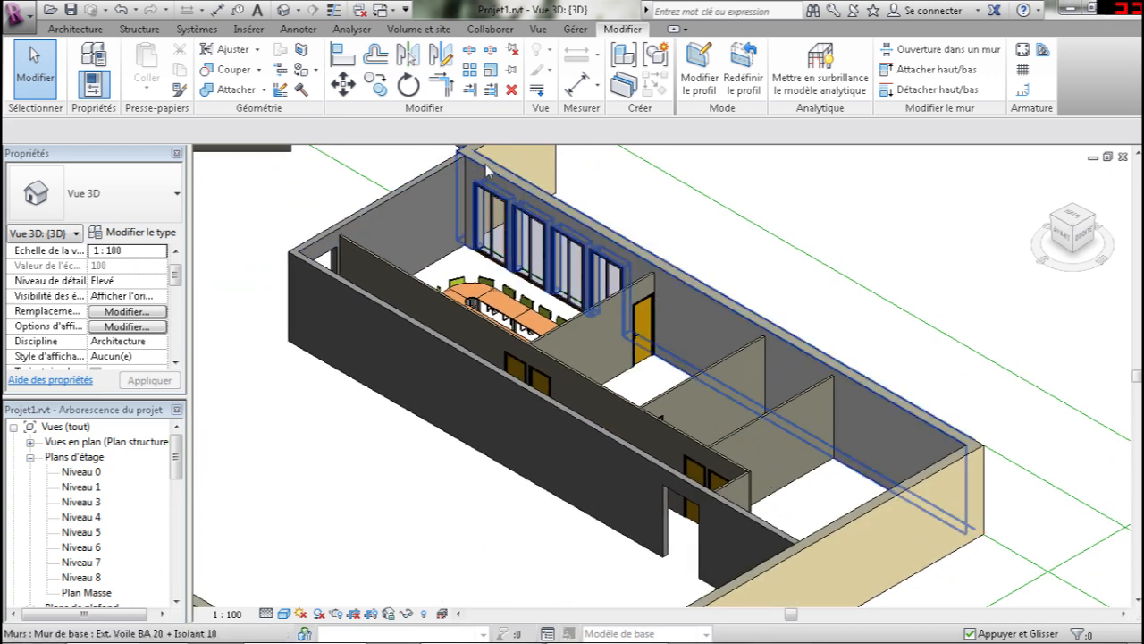
pyautogui.click(75, 29)
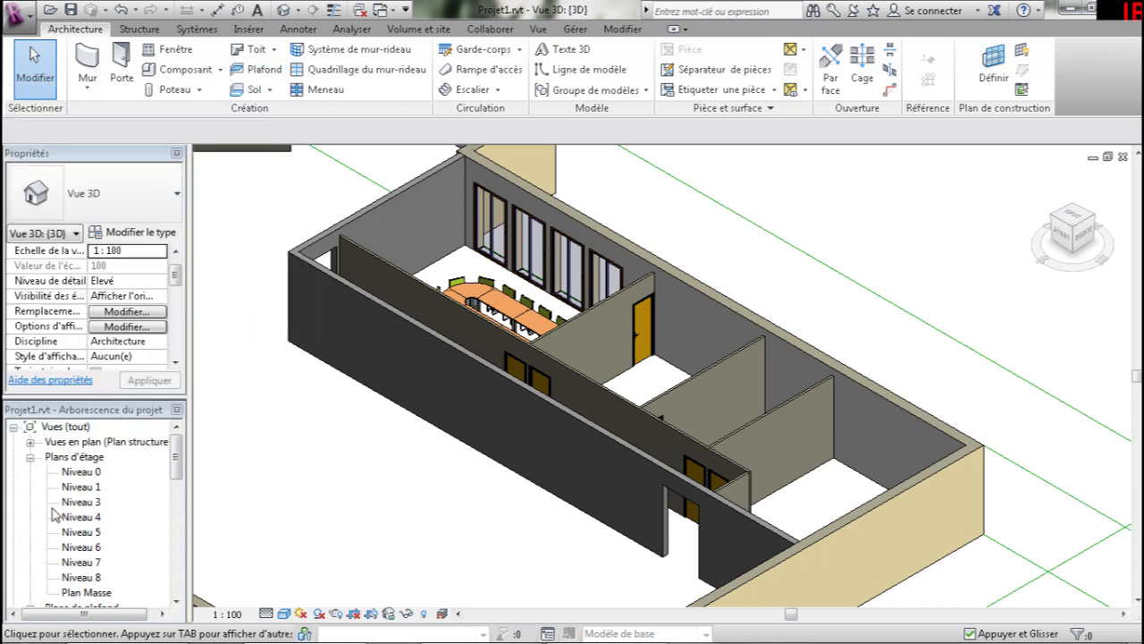
pyautogui.moveTo(174, 468)
pyautogui.mouseDown()
pyautogui.moveTo(176, 529)
pyautogui.moveTo(177, 460)
pyautogui.mouseUp()
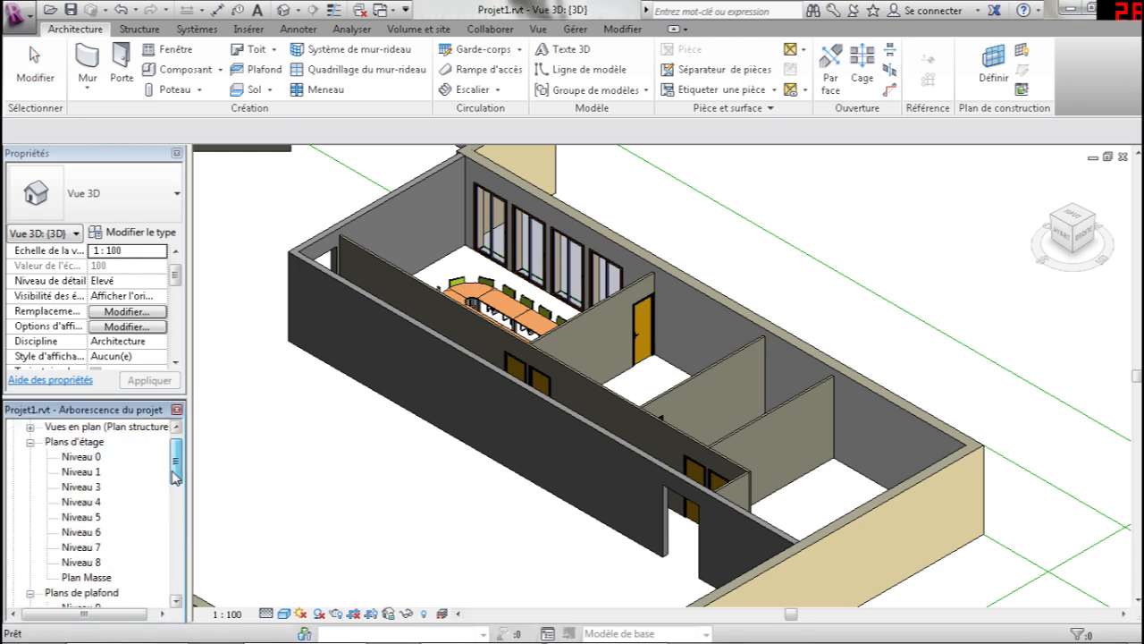
pyautogui.doubleClick(82, 471)
pyautogui.scroll(5, 759, 333)
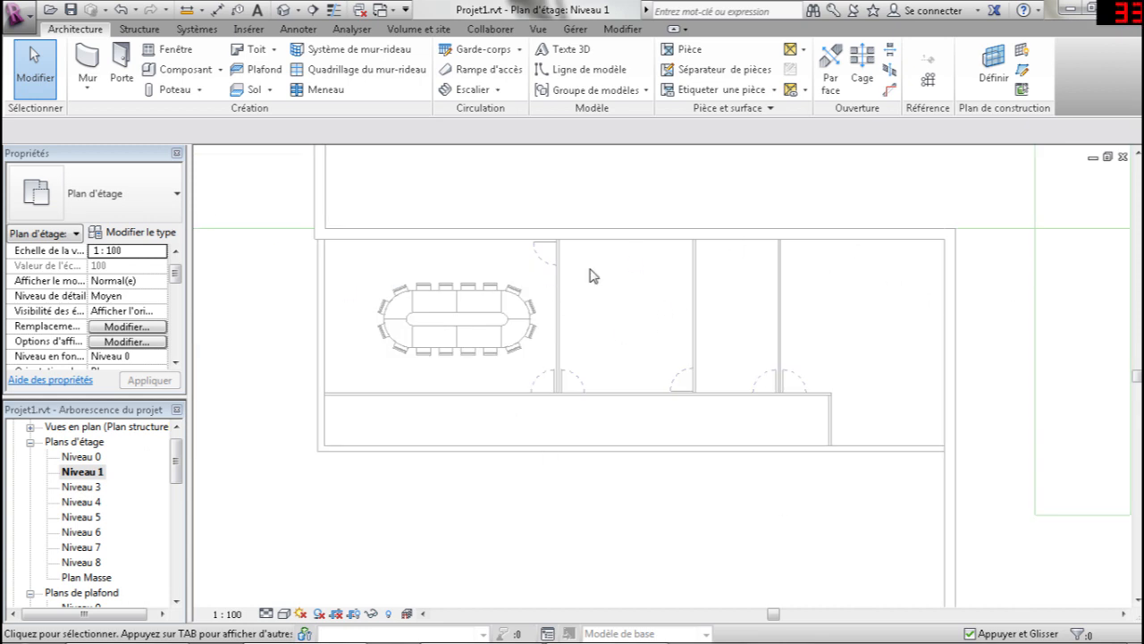
# Start a floor on Niveau 1 and pick the four outer walls around the meeting-room wing as boundary lines.
pyautogui.click(252, 89)
pyautogui.click(327, 266)
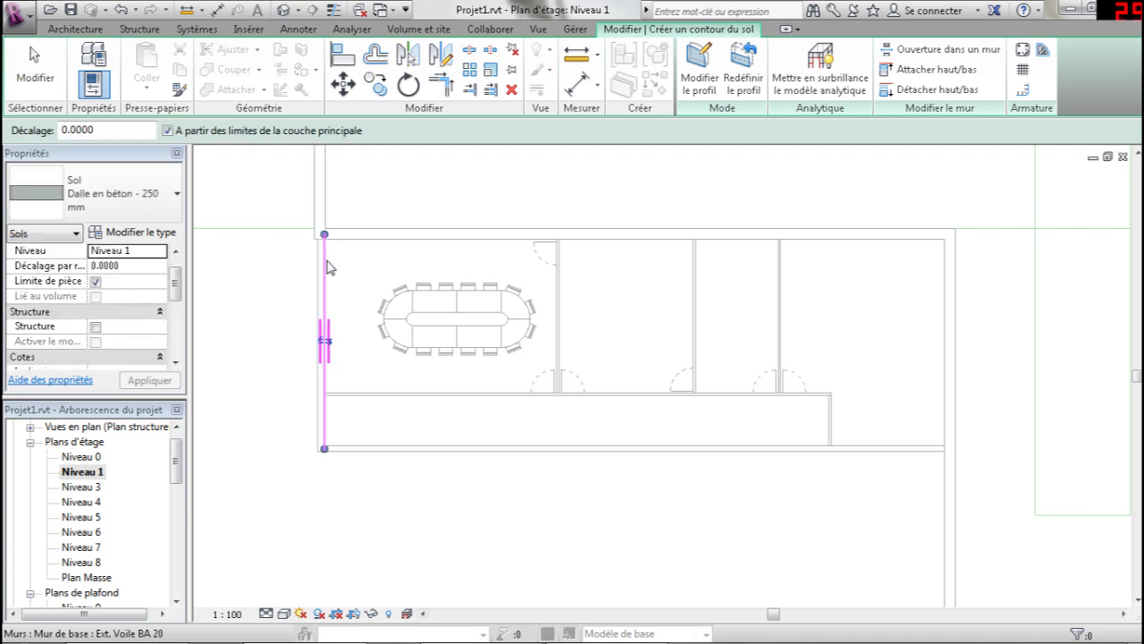
pyautogui.click(392, 240)
pyautogui.click(576, 447)
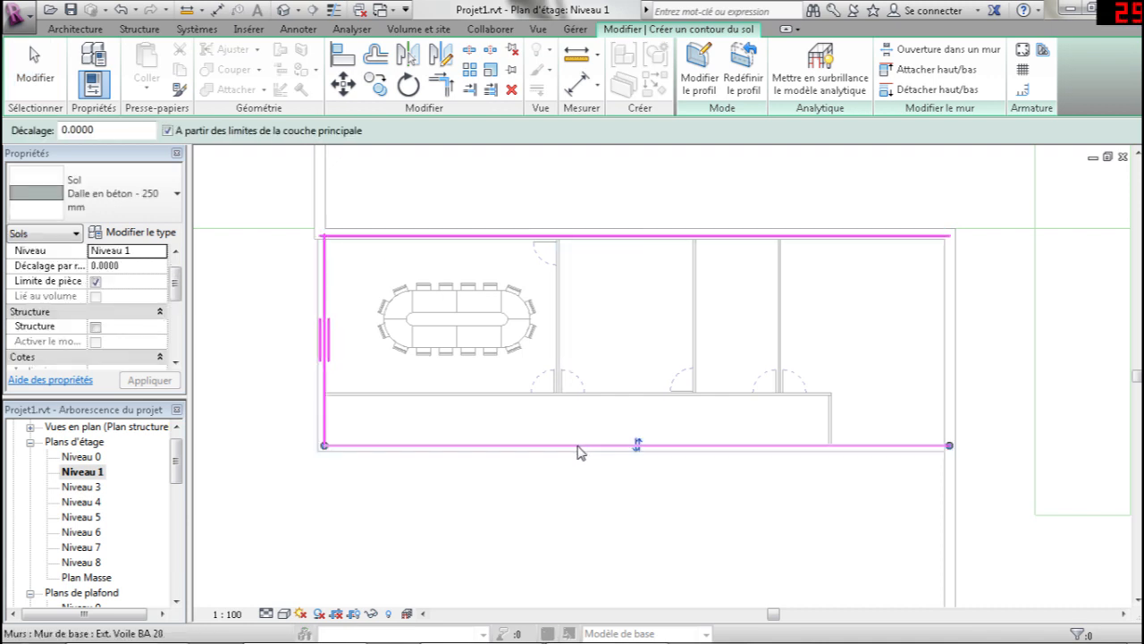
pyautogui.click(952, 379)
# Shorten the overlong right-hand boundary line of the floor sketch so it ends at the wing's lower boundary line.
pyautogui.scroll(-3, 1026, 435)
pyautogui.moveTo(975, 347); pyautogui.dragTo(859, 183, button='middle')
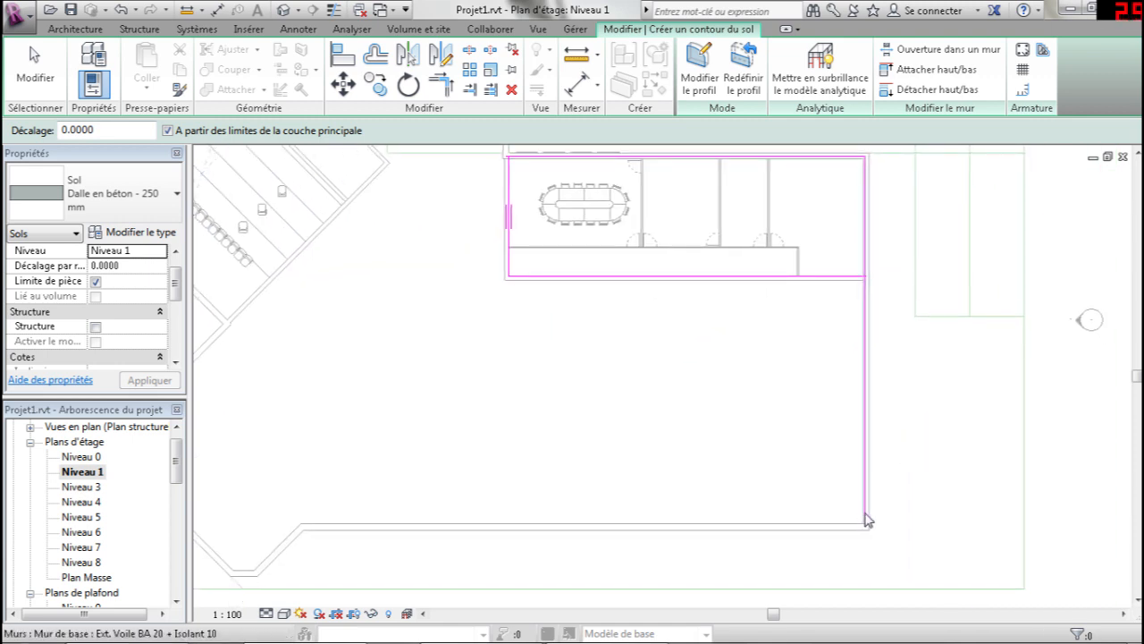
pyautogui.scroll(5, 892, 474)
pyautogui.moveTo(890, 451); pyautogui.dragTo(790, 214, button='middle')
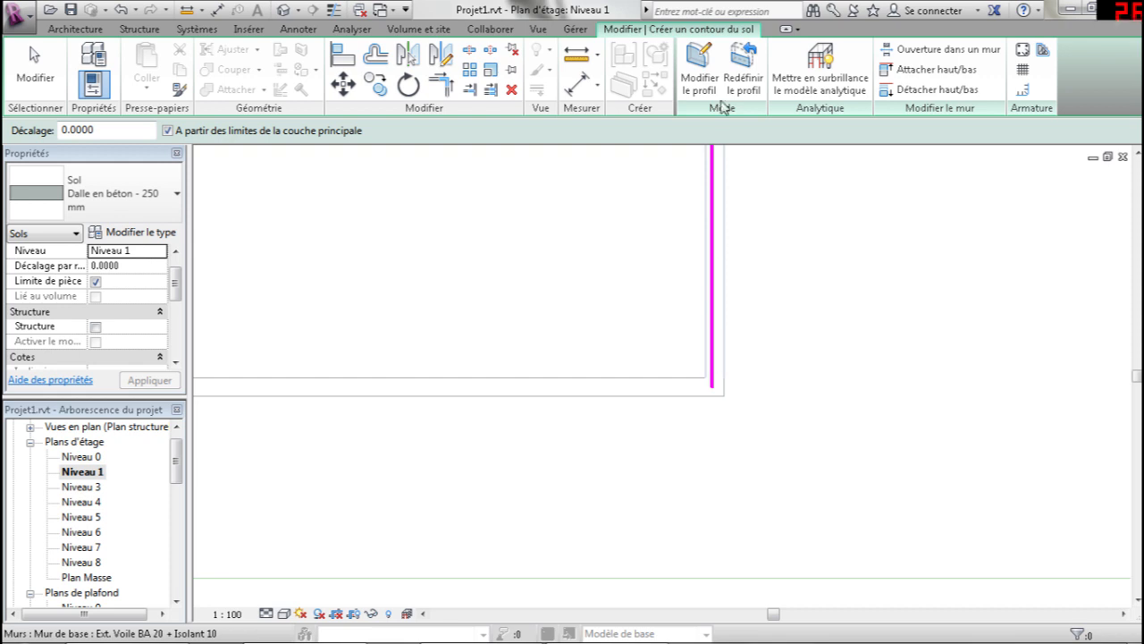
pyautogui.press('Escape')
pyautogui.click(713, 304)
pyautogui.moveTo(715, 389)
pyautogui.mouseDown()
pyautogui.moveTo(689, 153)
pyautogui.moveTo(753, 205)
pyautogui.moveTo(792, 192)
pyautogui.mouseUp()
pyautogui.moveTo(792, 191); pyautogui.dragTo(739, 517, button='middle')
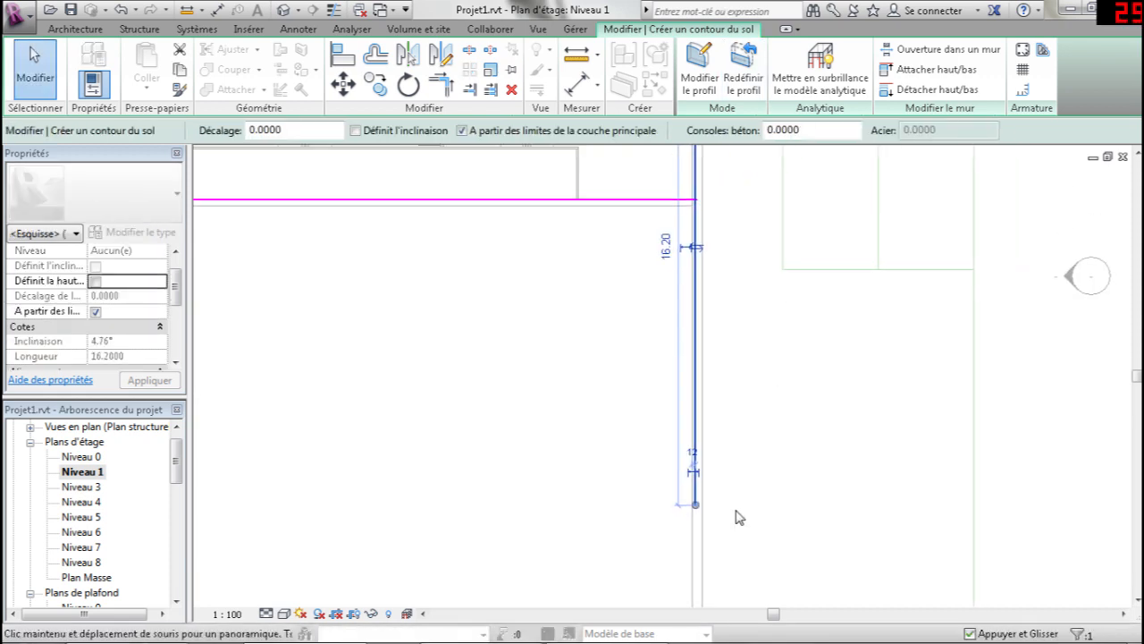
pyautogui.press('Escape')
pyautogui.moveTo(707, 199); pyautogui.dragTo(705, 198)
pyautogui.click(766, 240)
# Clean up the sketch's upper-left corner by pulling the upper boundary line's end back to the left boundary line.
pyautogui.moveTo(719, 152)
pyautogui.mouseDown(button='middle')
pyautogui.moveTo(800, 328)
pyautogui.moveTo(845, 373)
pyautogui.moveTo(903, 361)
pyautogui.mouseUp(button='middle')
pyautogui.scroll(3, 239, 197)
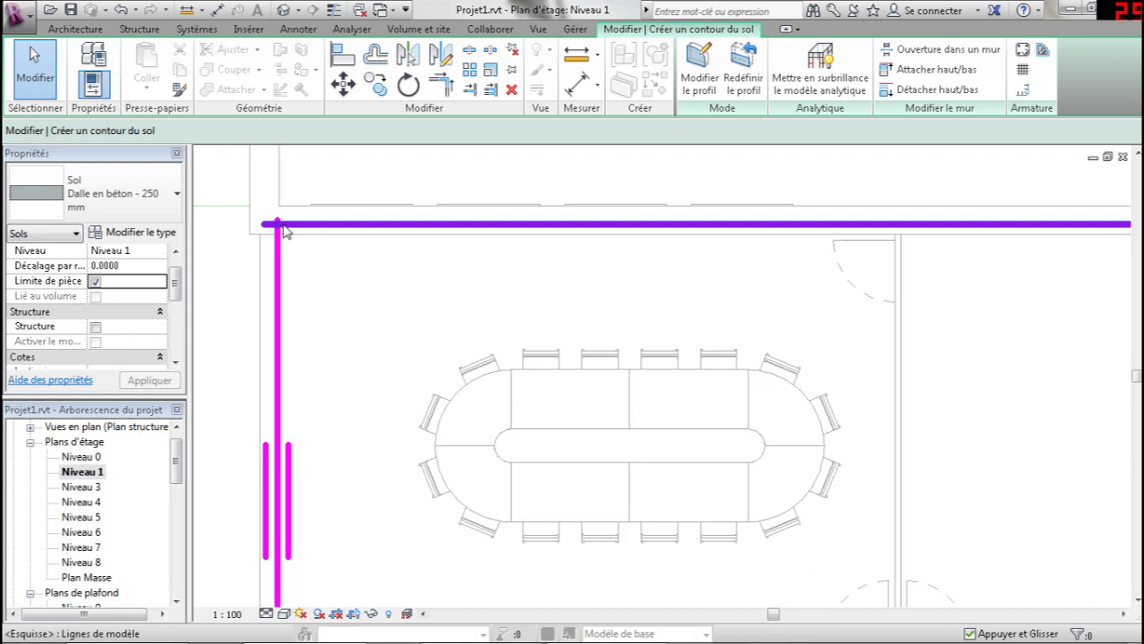
pyautogui.click(284, 225)
pyautogui.moveTo(265, 225); pyautogui.dragTo(279, 223)
pyautogui.click(297, 247)
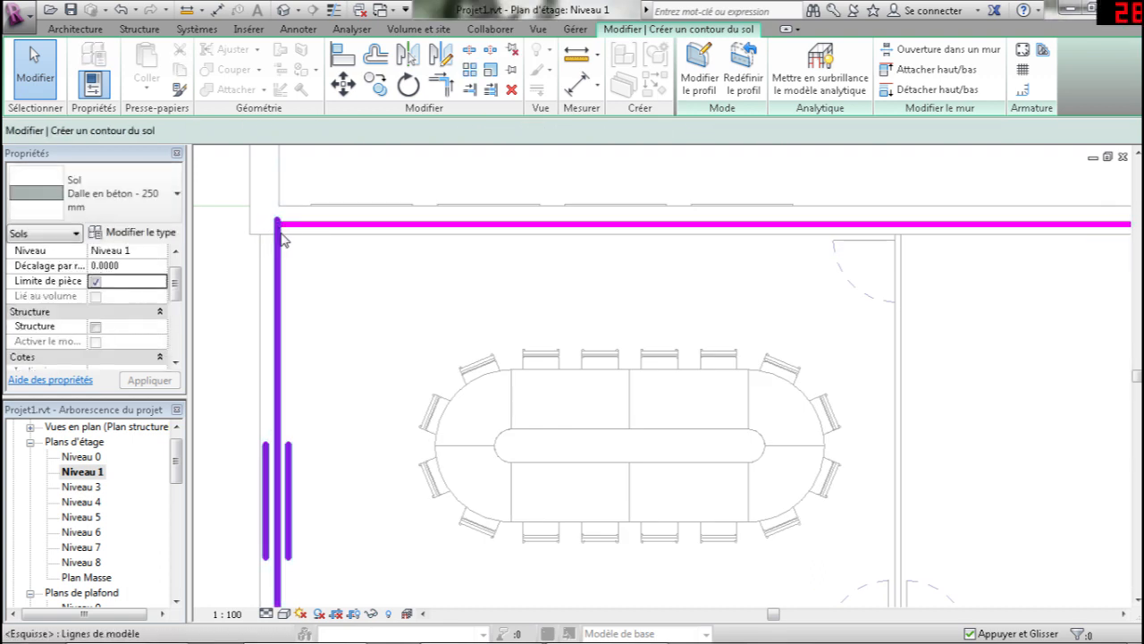
pyautogui.click(280, 225)
pyautogui.click(276, 252)
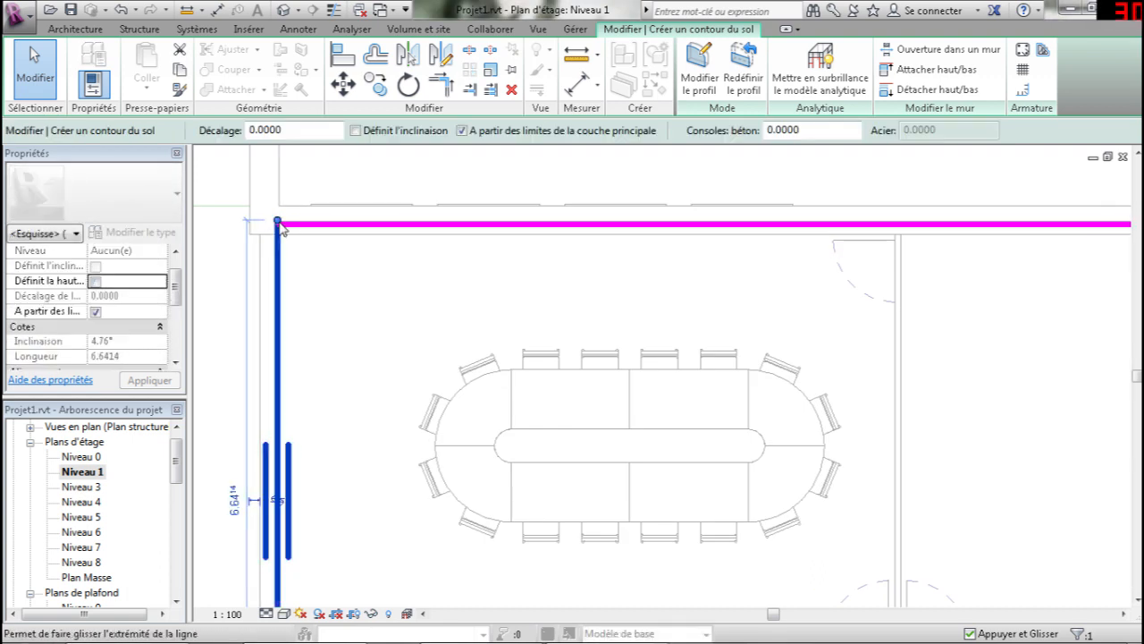
pyautogui.click(334, 271)
# Choose Dalle en béton - 250 mm as the type for the sketched floor.
pyautogui.scroll(-2, 648, 296)
pyautogui.moveTo(648, 297)
pyautogui.mouseDown(button='middle')
pyautogui.moveTo(506, 271)
pyautogui.moveTo(447, 245)
pyautogui.mouseUp(button='middle')
pyautogui.scroll(-1, 447, 245)
pyautogui.moveTo(695, 340); pyautogui.dragTo(676, 348, button='middle')
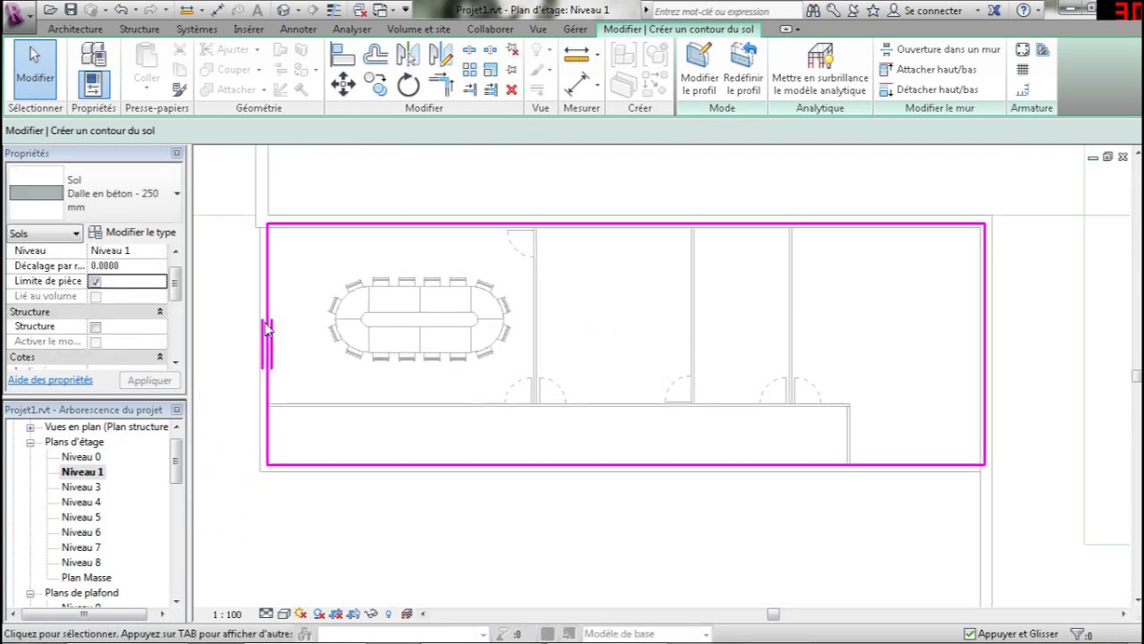
pyautogui.click(127, 197)
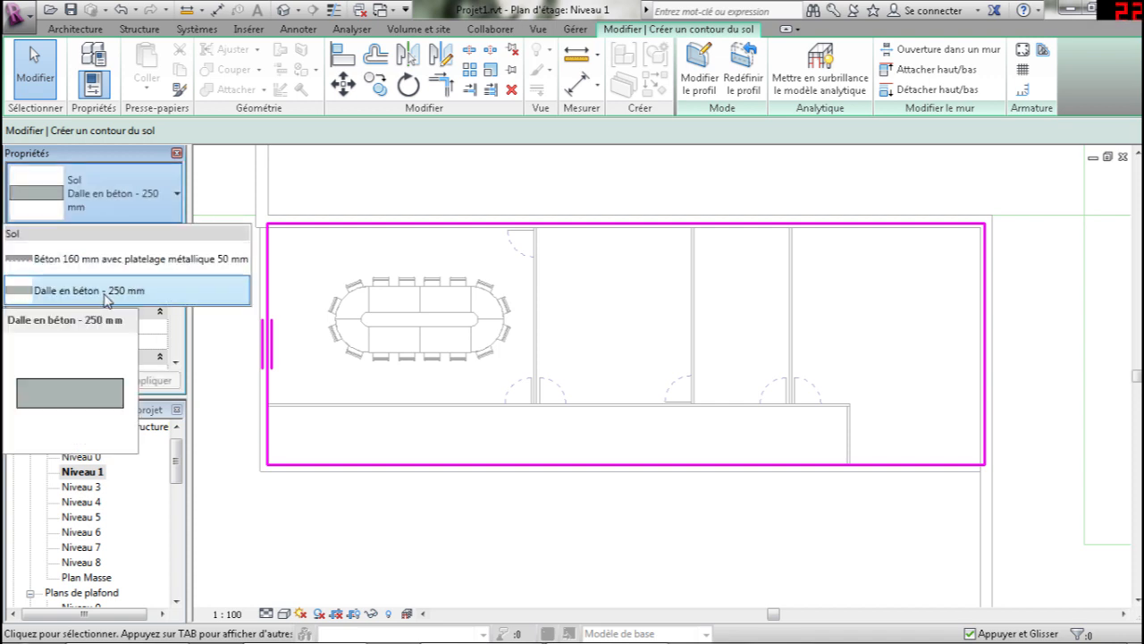
pyautogui.click(110, 299)
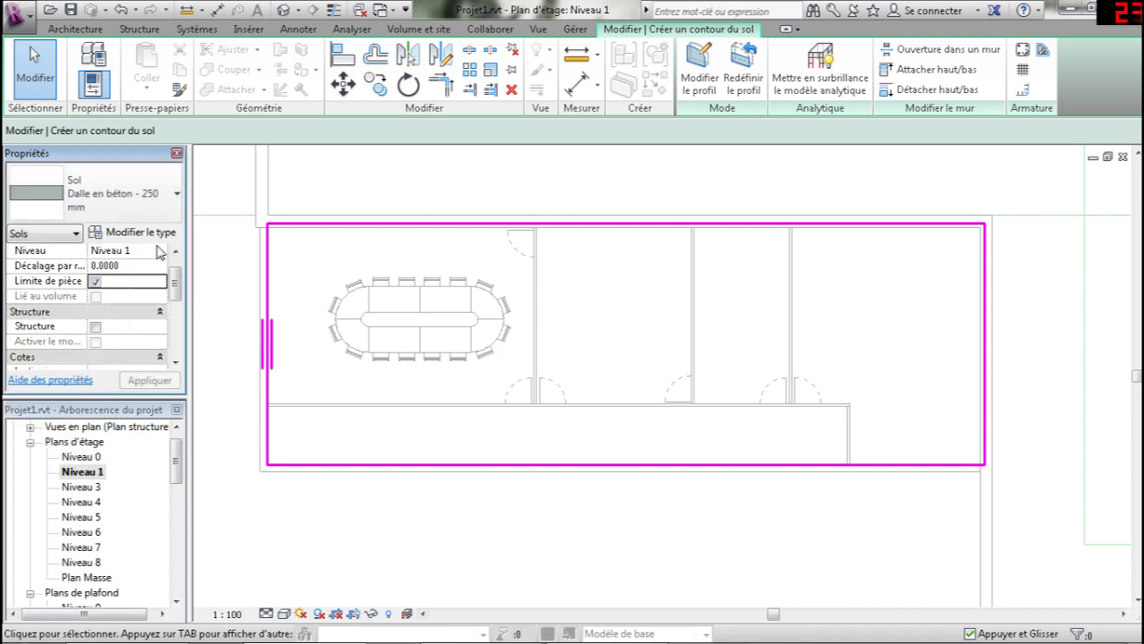
pyautogui.moveTo(177, 281)
pyautogui.mouseDown()
pyautogui.moveTo(176, 291)
pyautogui.moveTo(176, 275)
pyautogui.mouseUp()
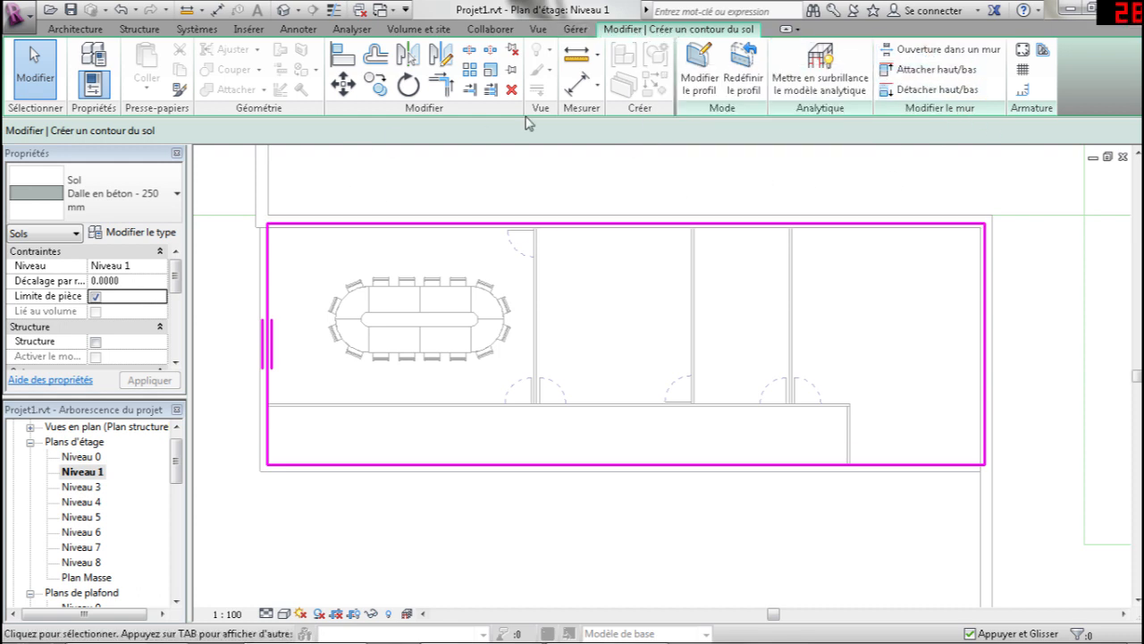
pyautogui.click(89, 28)
pyautogui.click(731, 30)
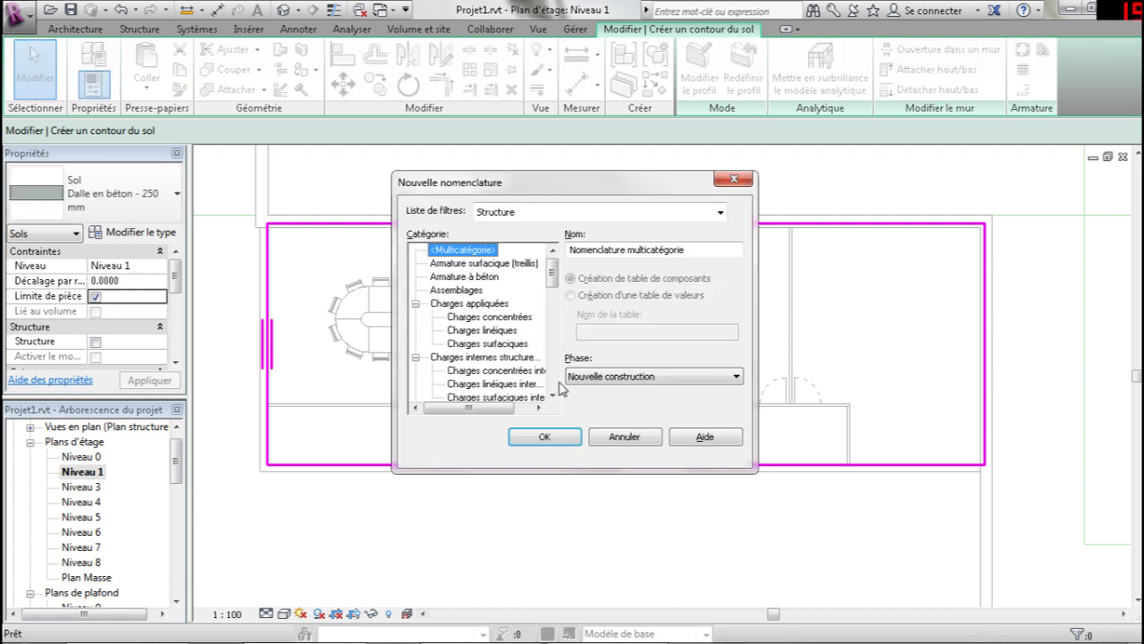
pyautogui.click(631, 437)
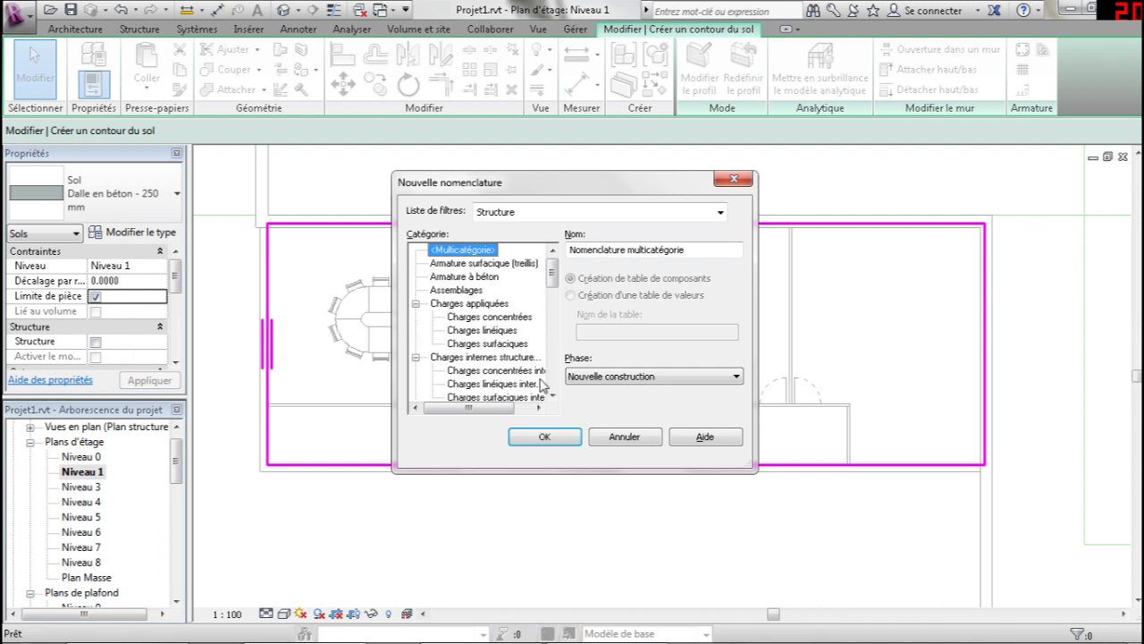
pyautogui.click(625, 437)
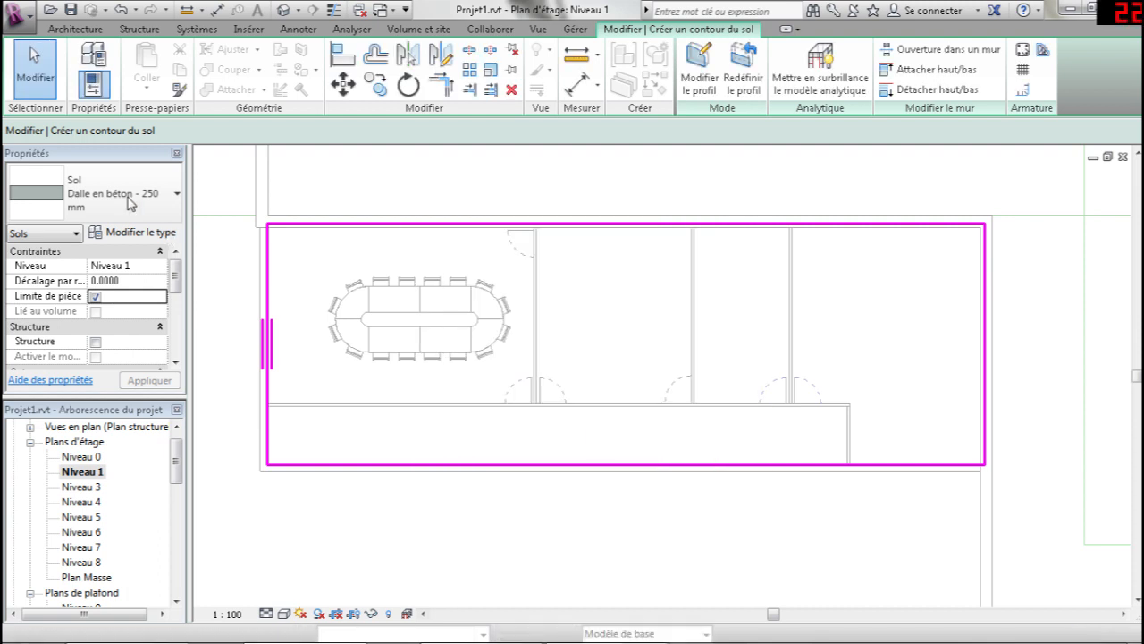
# Create a multi-category schedule with the fields Code d'assemblage, Commentaires, Commentaires du type and Coût.
pyautogui.scroll(1, 174, 471)
pyautogui.click(82, 487)
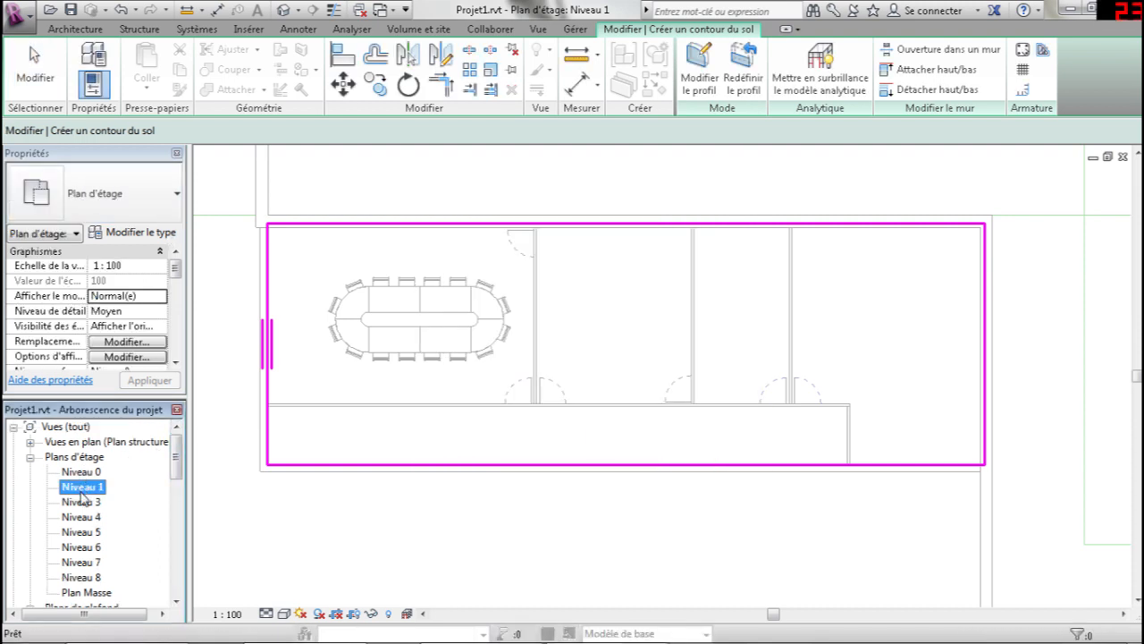
pyautogui.click(416, 226)
pyautogui.press('n')
pyautogui.press('o')
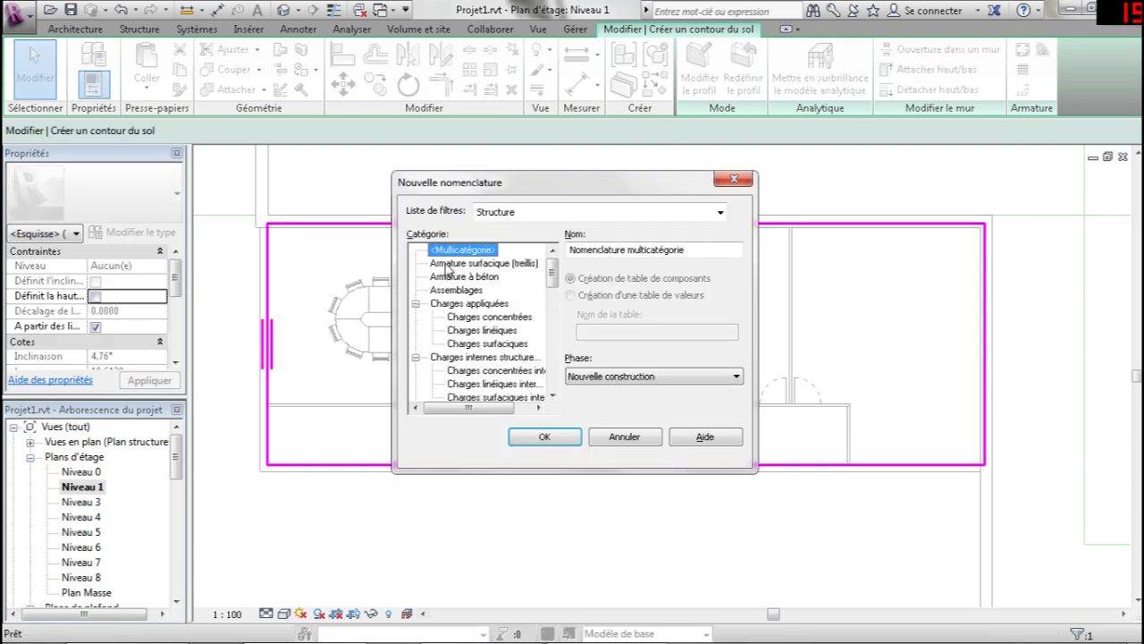
pyautogui.click(550, 438)
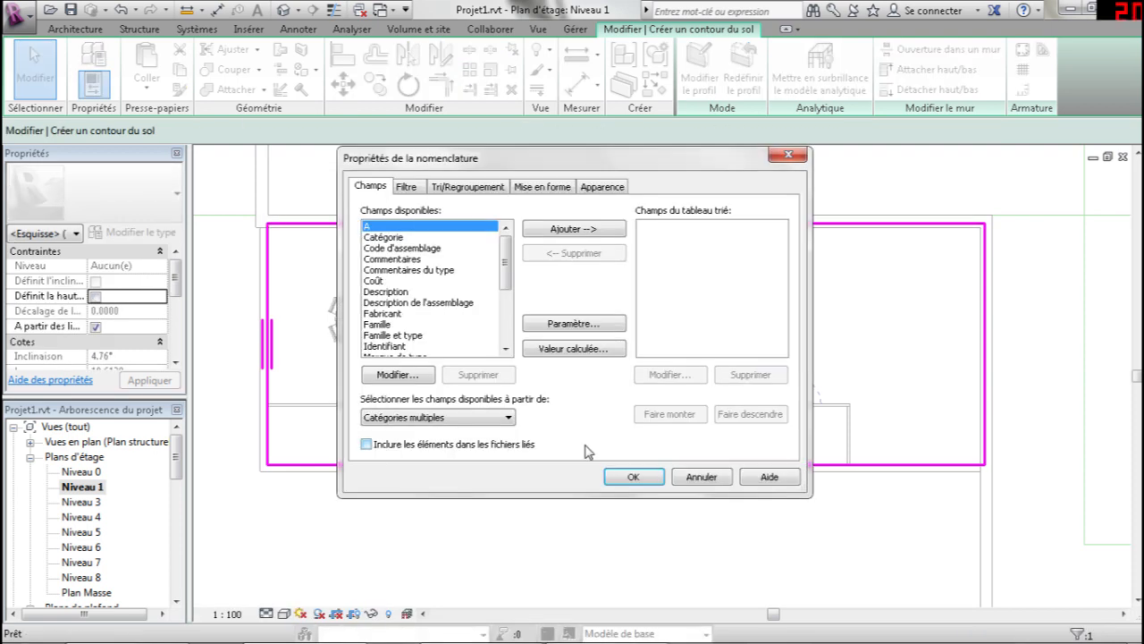
pyautogui.click(631, 479)
pyautogui.click(685, 370)
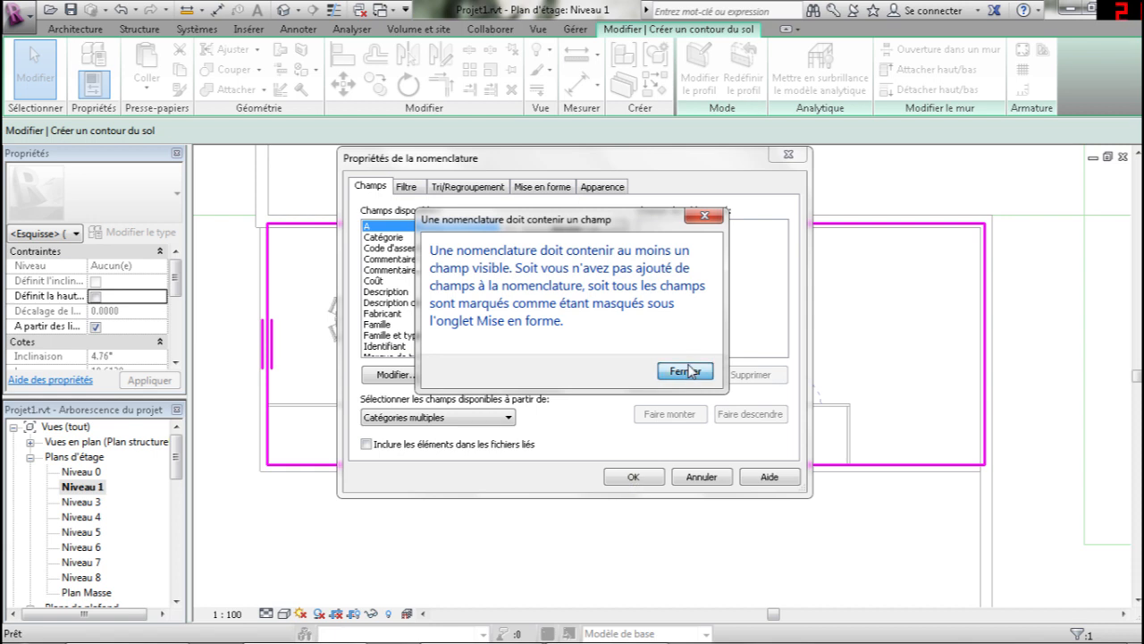
pyautogui.moveTo(393, 249); pyautogui.dragTo(397, 260)
pyautogui.click(556, 229)
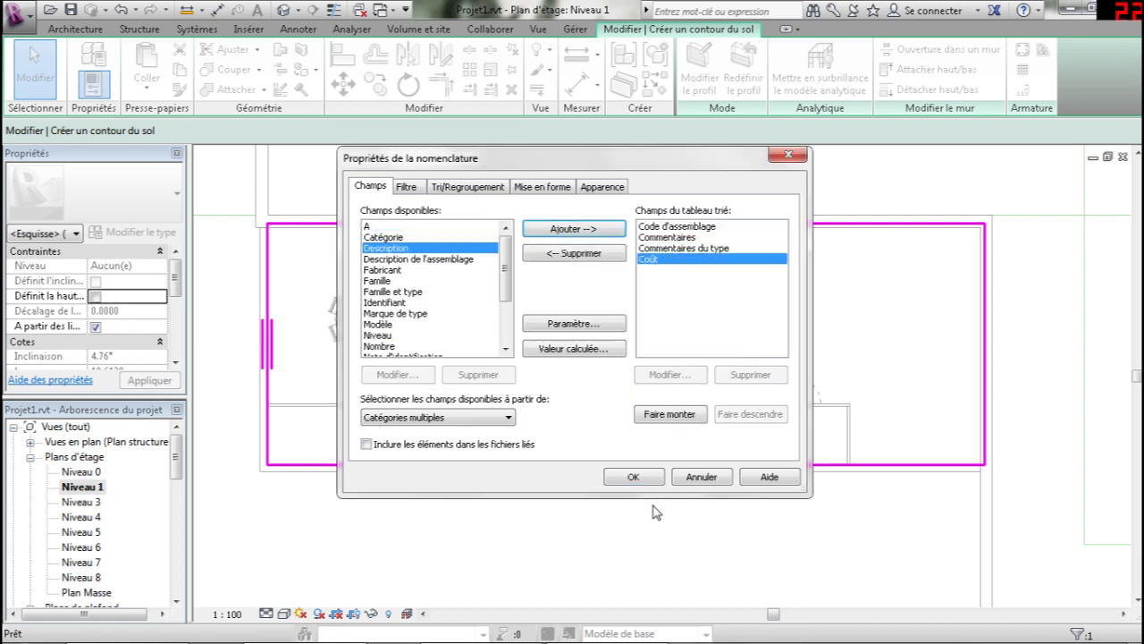
pyautogui.click(633, 477)
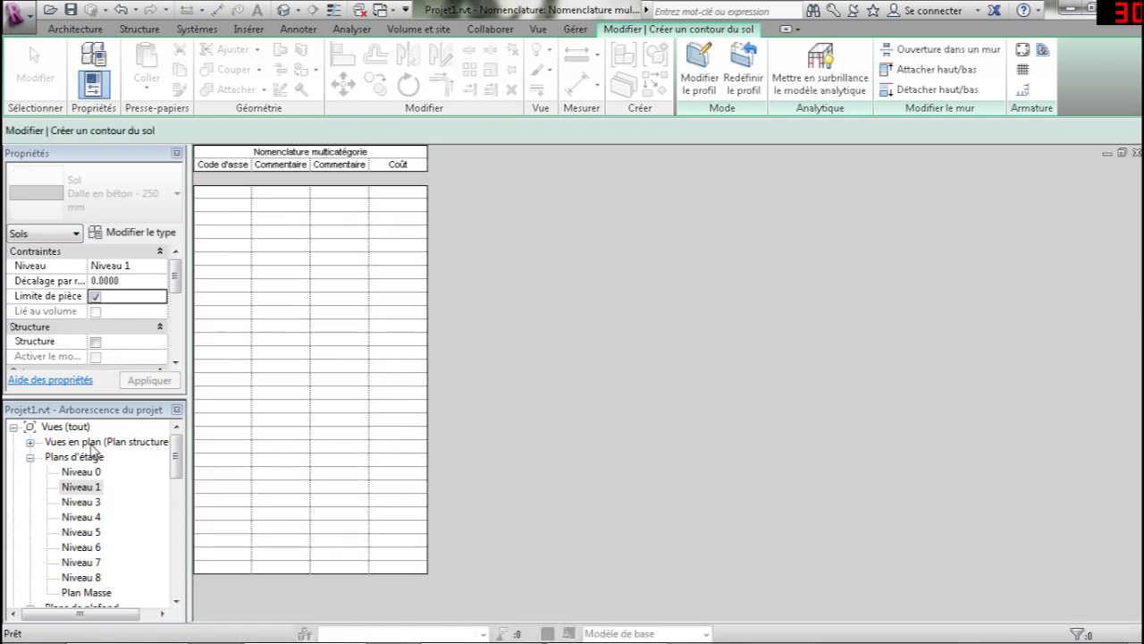
# Return to the Niveau 1 plan and replace the floor sketch's upper boundary line with a new line joining the two side boundaries.
pyautogui.doubleClick(80, 486)
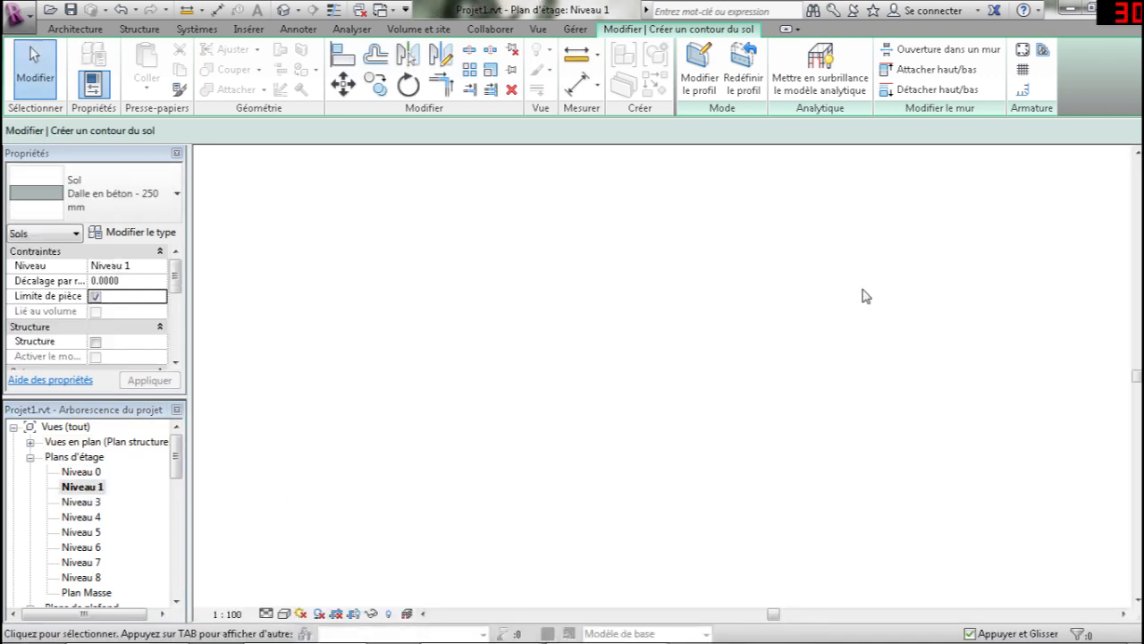
pyautogui.click(804, 224)
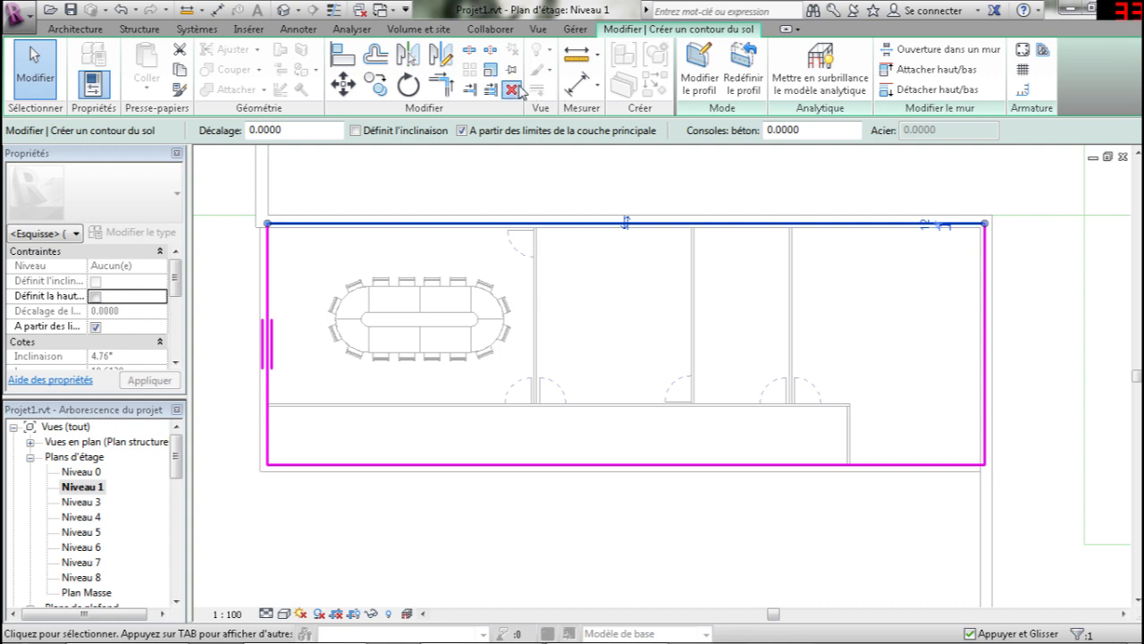
pyautogui.click(513, 89)
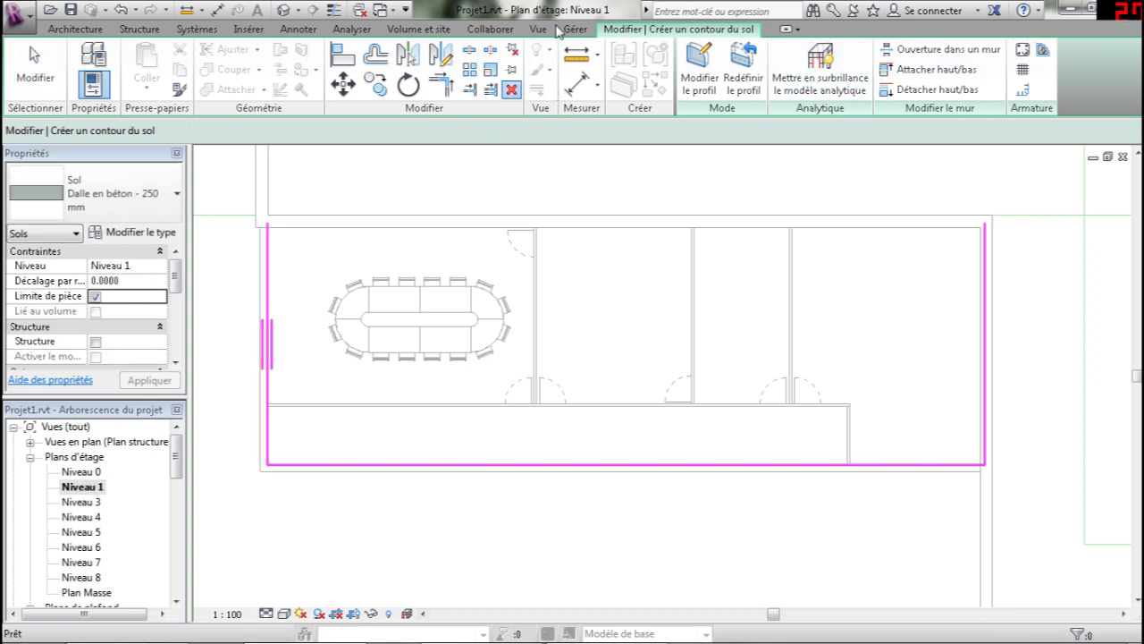
pyautogui.click(788, 30)
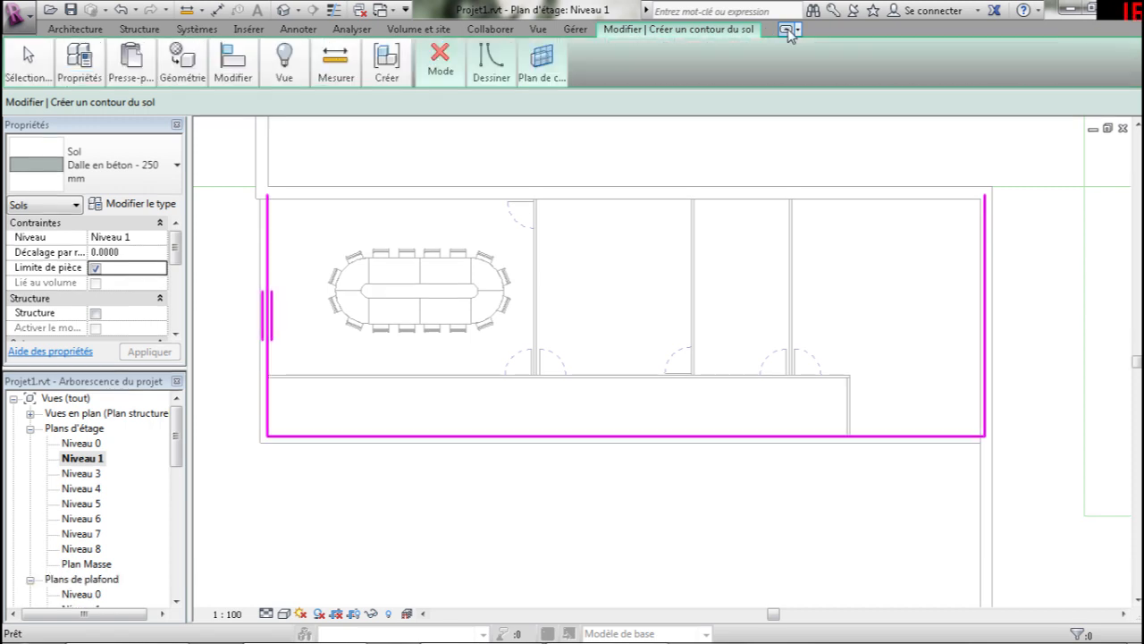
pyautogui.click(788, 30)
pyautogui.click(787, 29)
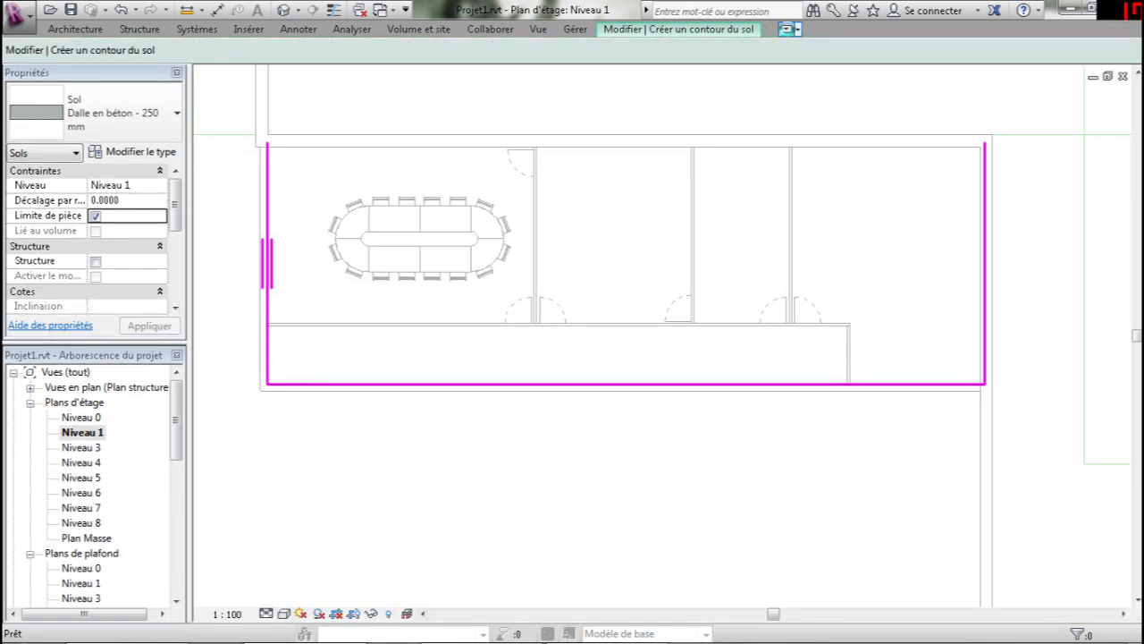
pyautogui.click(788, 29)
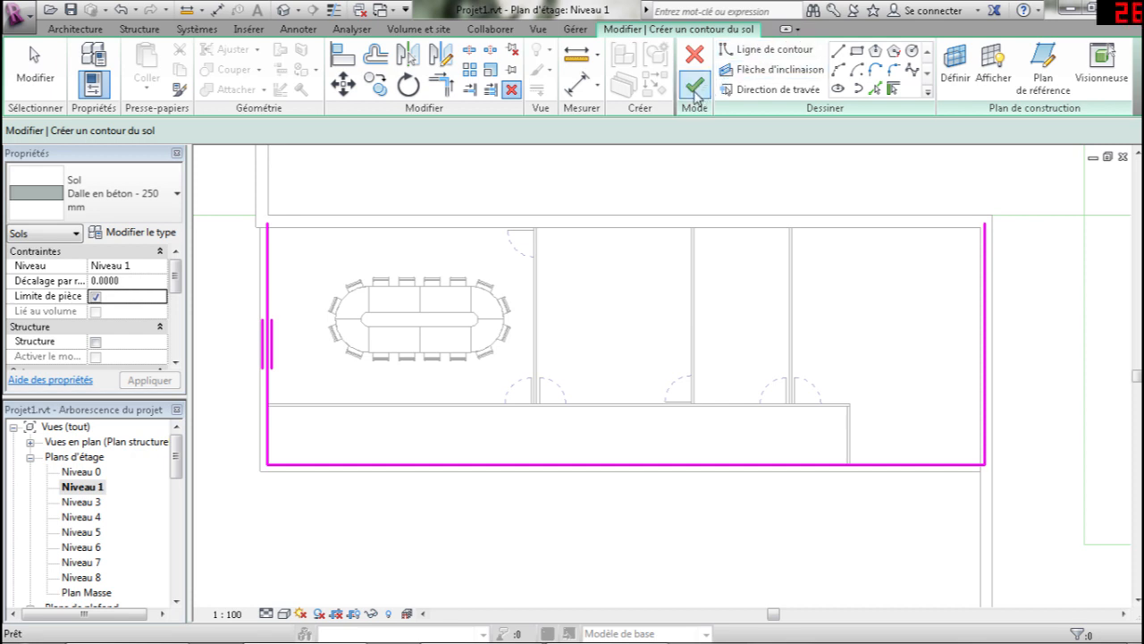
pyautogui.click(838, 51)
pyautogui.click(267, 225)
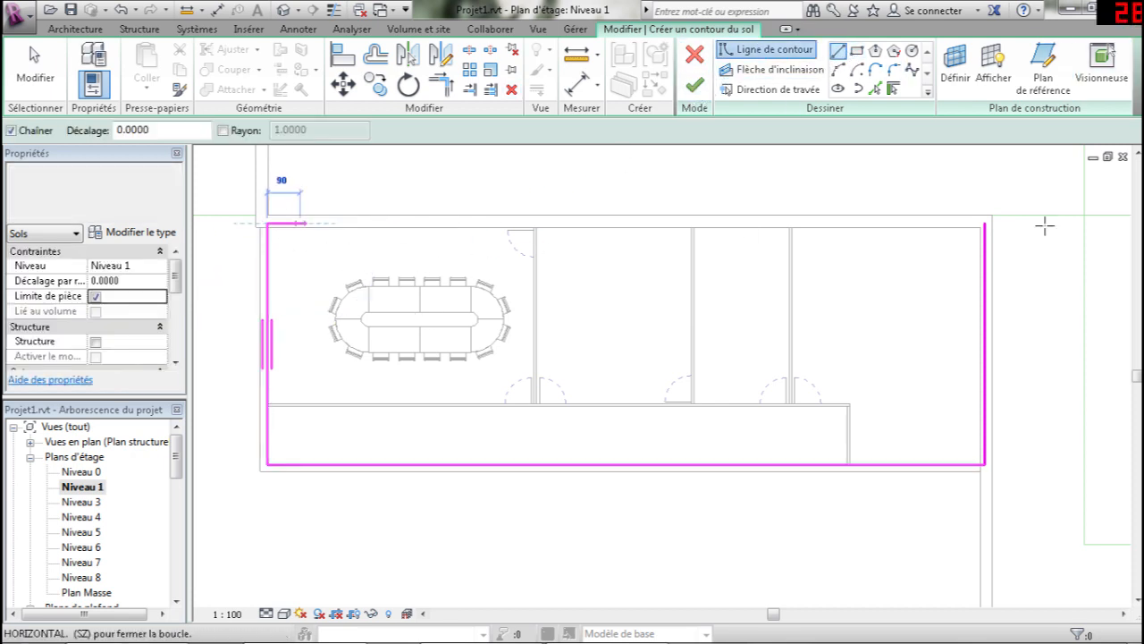
pyautogui.click(985, 224)
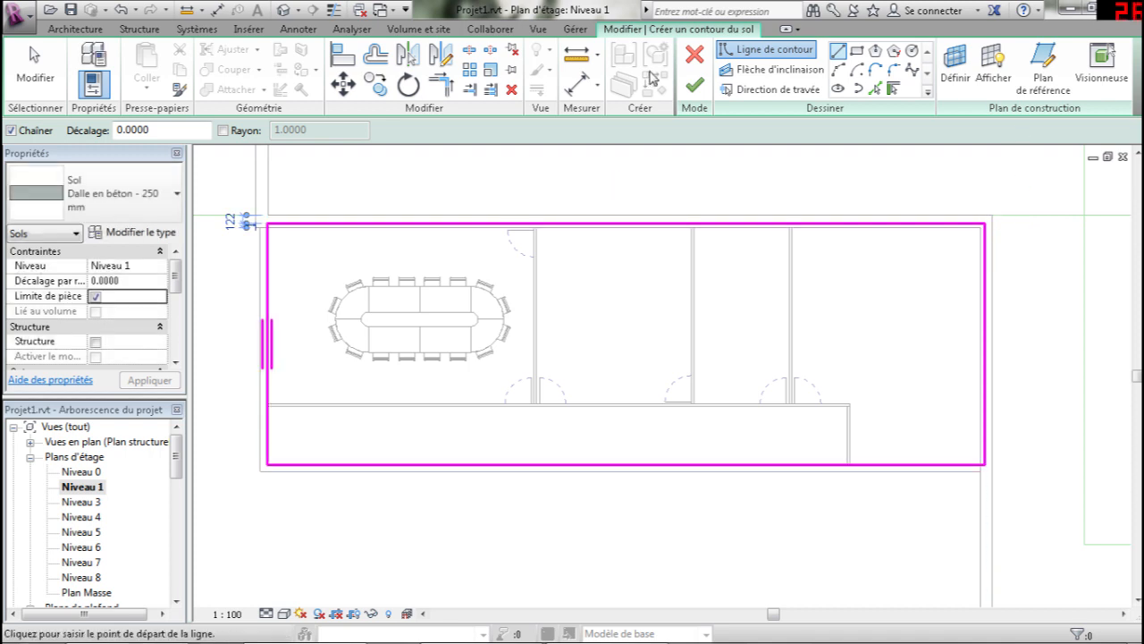
# Finish the floor sketch without attaching the walls to its base, but join the overlapping geometry and cut the shared volume from the walls.
pyautogui.click(694, 85)
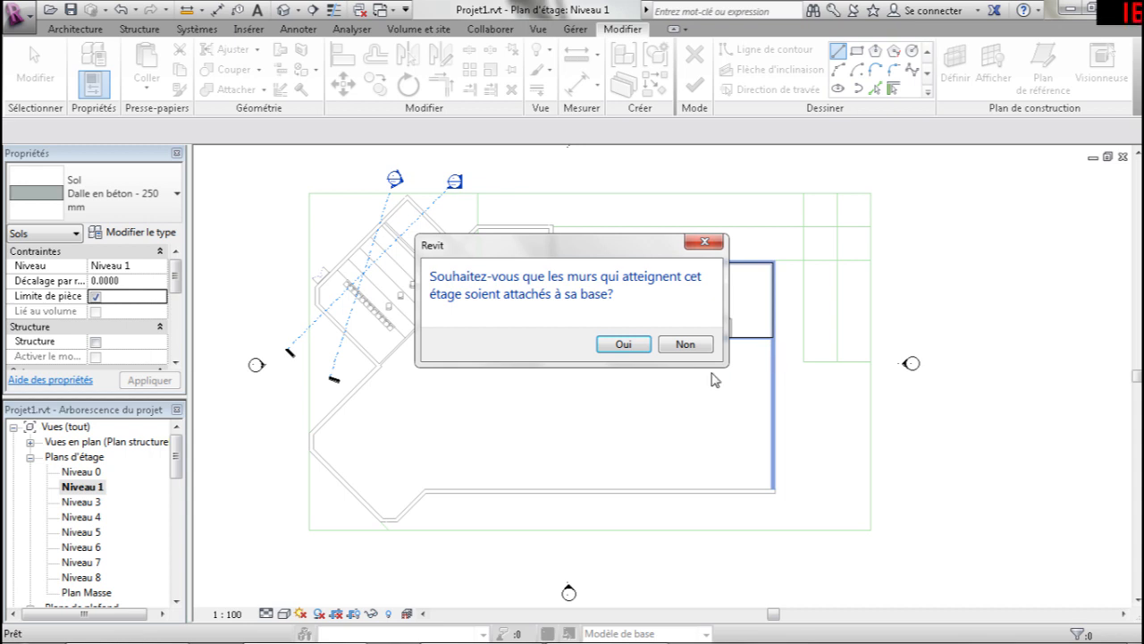
pyautogui.click(686, 345)
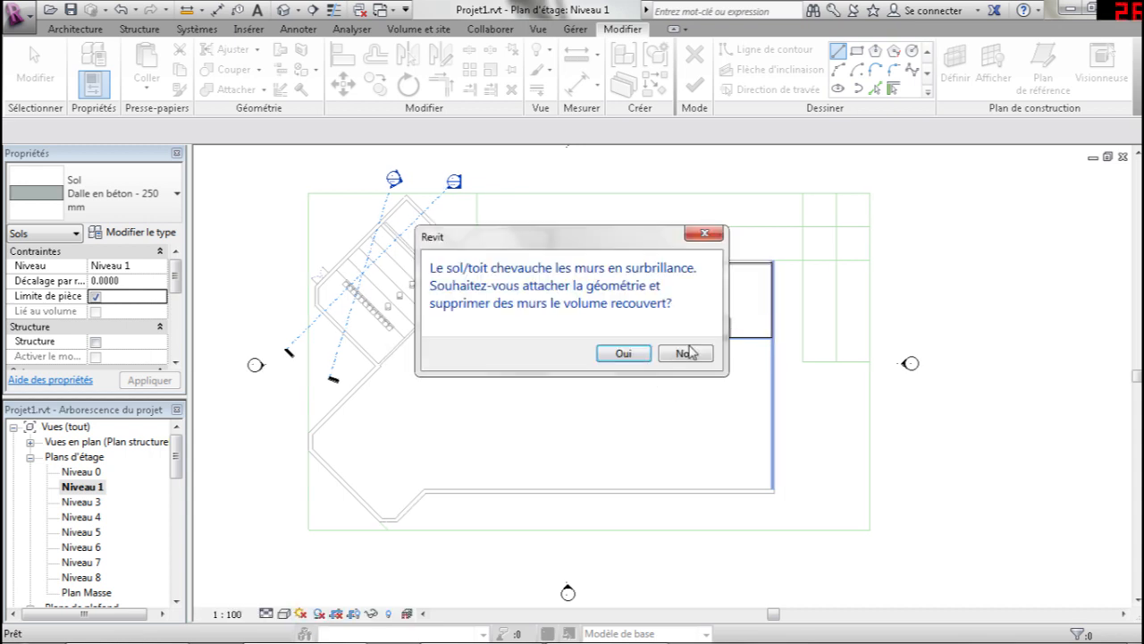
pyautogui.click(647, 351)
pyautogui.scroll(5, 648, 301)
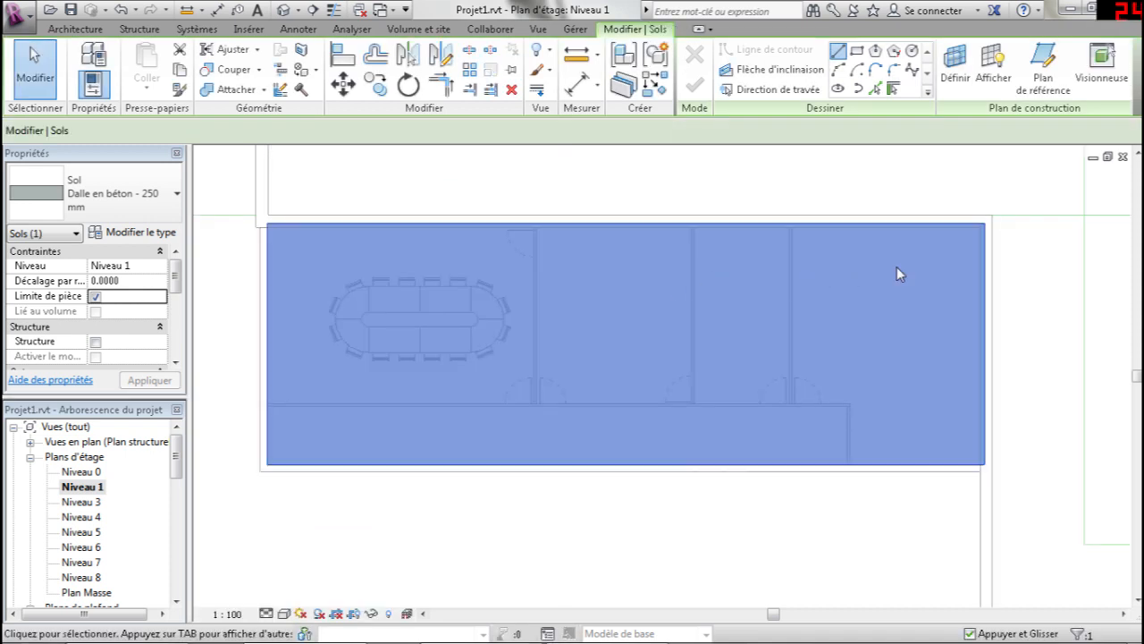
pyautogui.click(1022, 274)
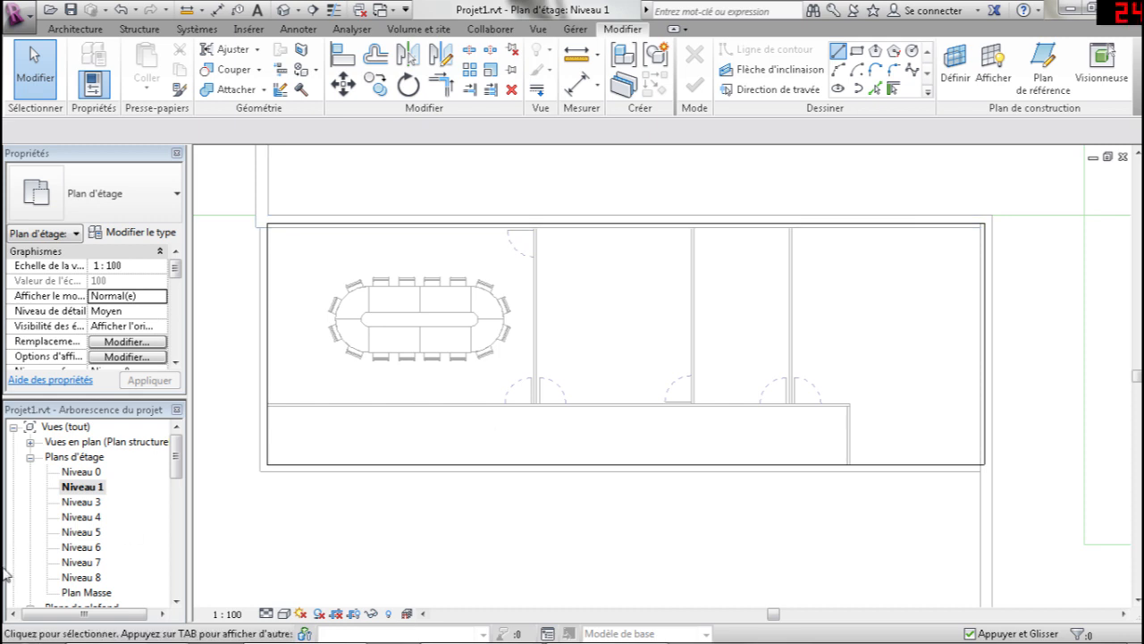
# Examine the new floor slab over the wing, its edges along the walls and the rest of the building in the 3D view.
pyautogui.moveTo(177, 455); pyautogui.dragTo(168, 533)
pyautogui.doubleClick(71, 441)
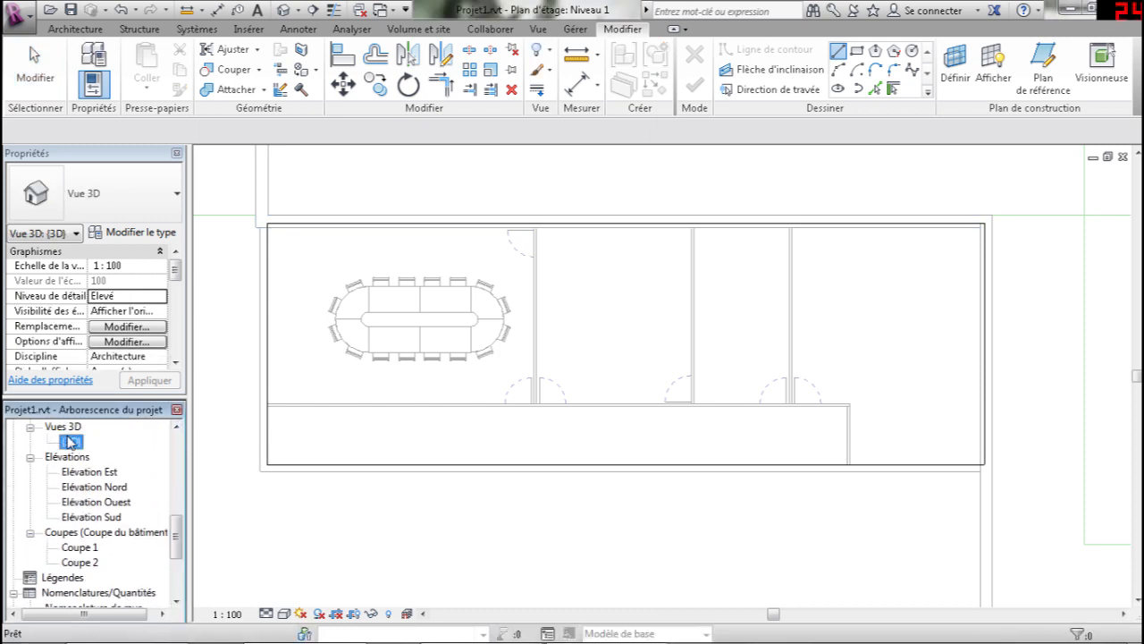
pyautogui.scroll(5, 775, 355)
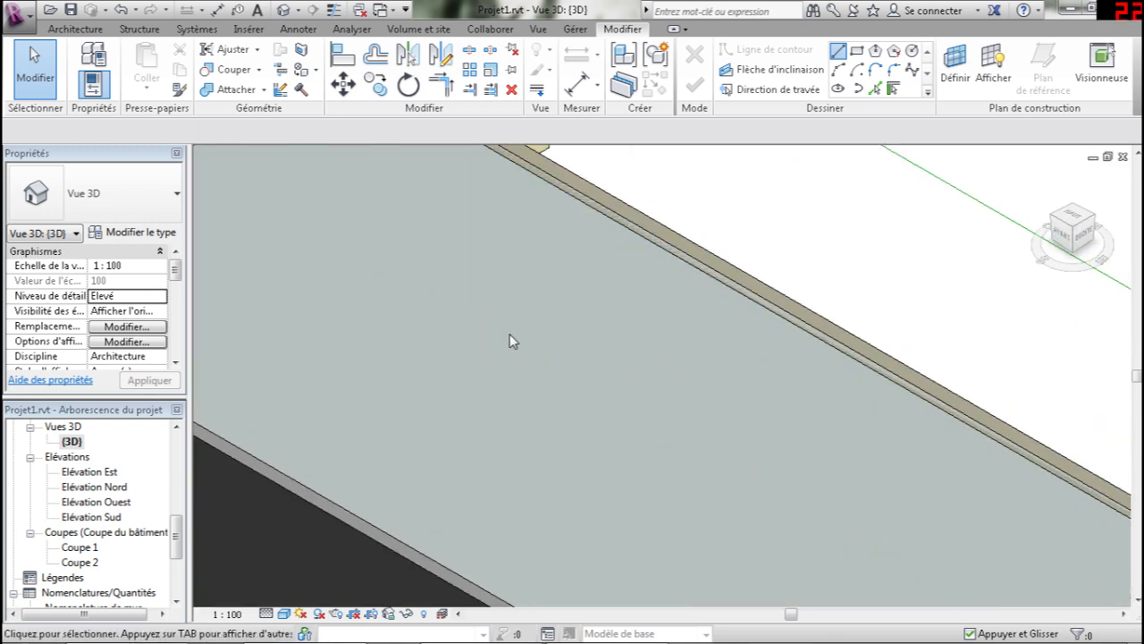
pyautogui.scroll(-3, 685, 345)
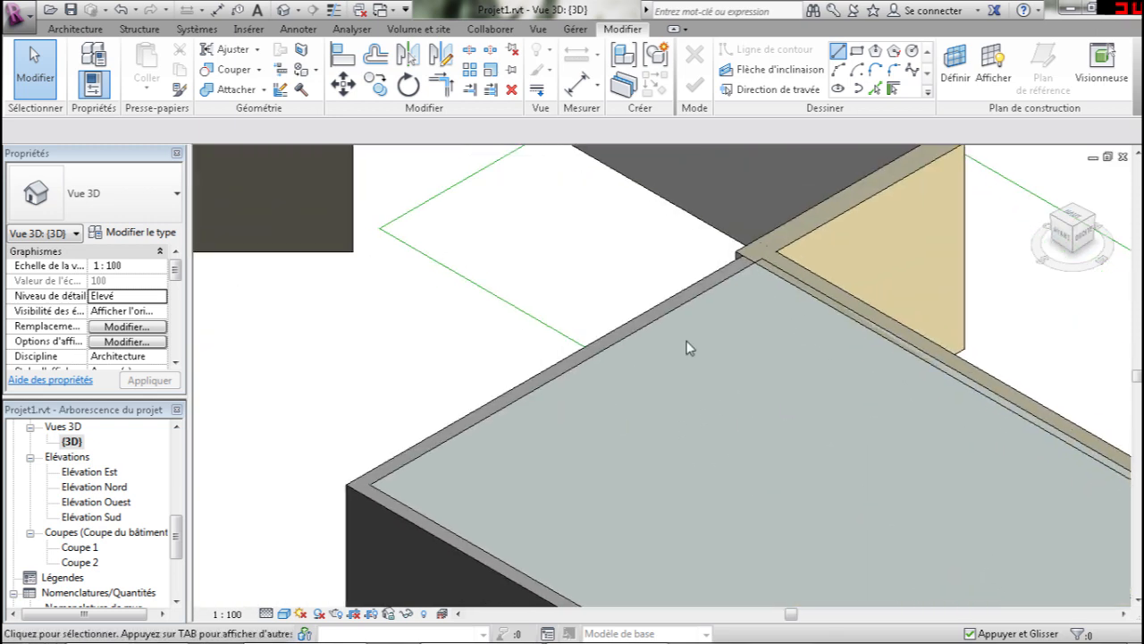
pyautogui.click(736, 281)
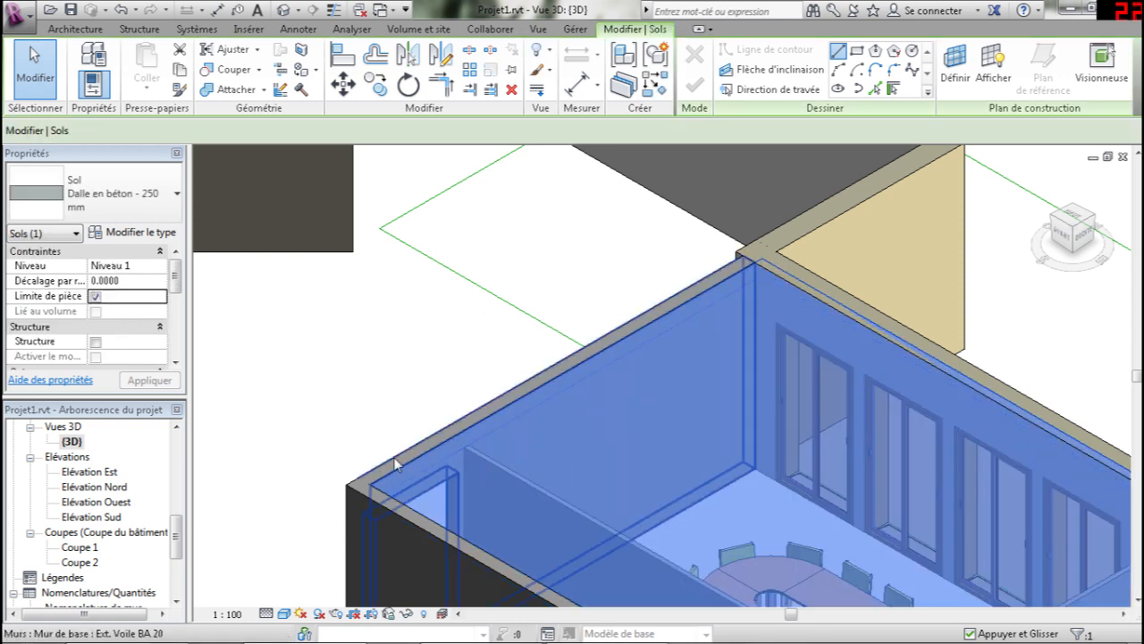
pyautogui.scroll(-2, 581, 423)
pyautogui.scroll(-4, 659, 360)
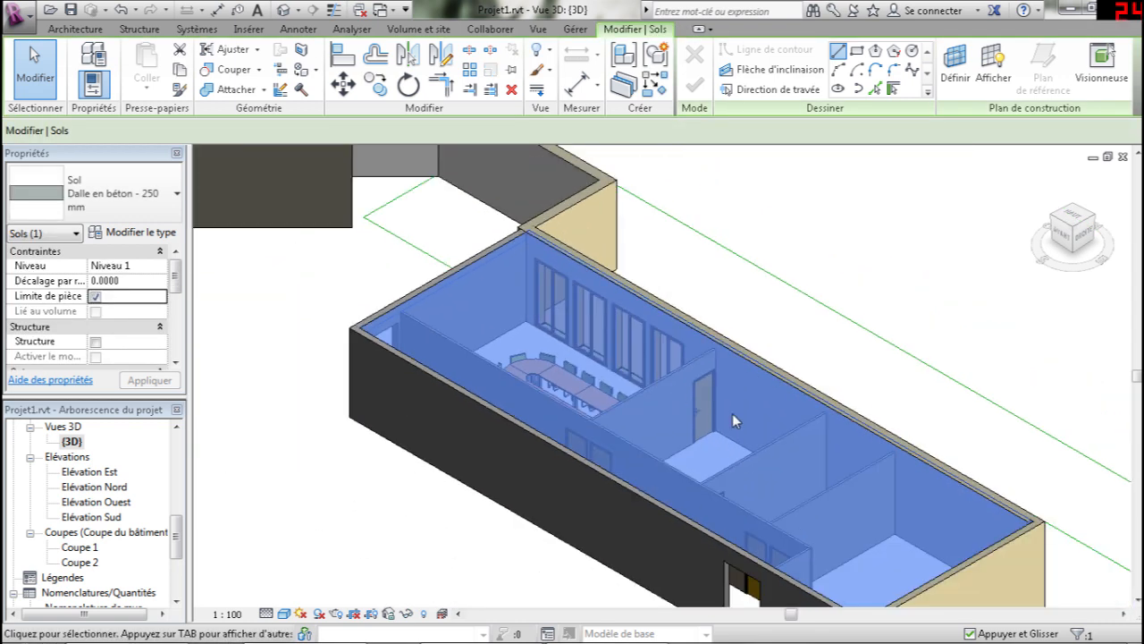
pyautogui.press('Escape')
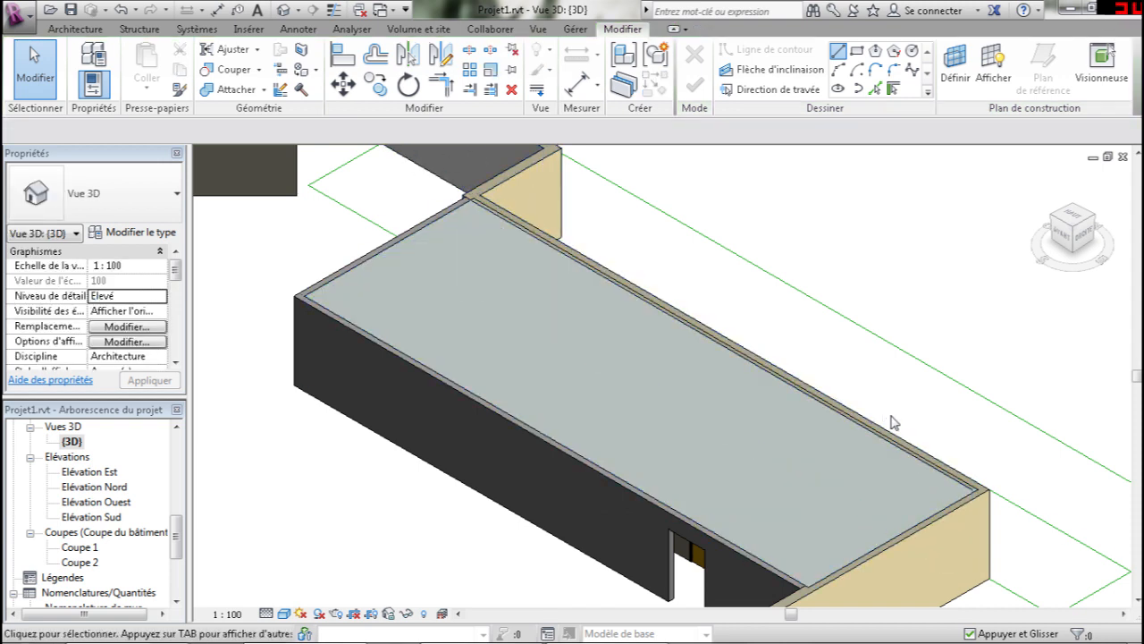
pyautogui.moveTo(773, 368); pyautogui.dragTo(930, 492, button='middle')
pyautogui.moveTo(482, 191); pyautogui.dragTo(511, 331, button='middle')
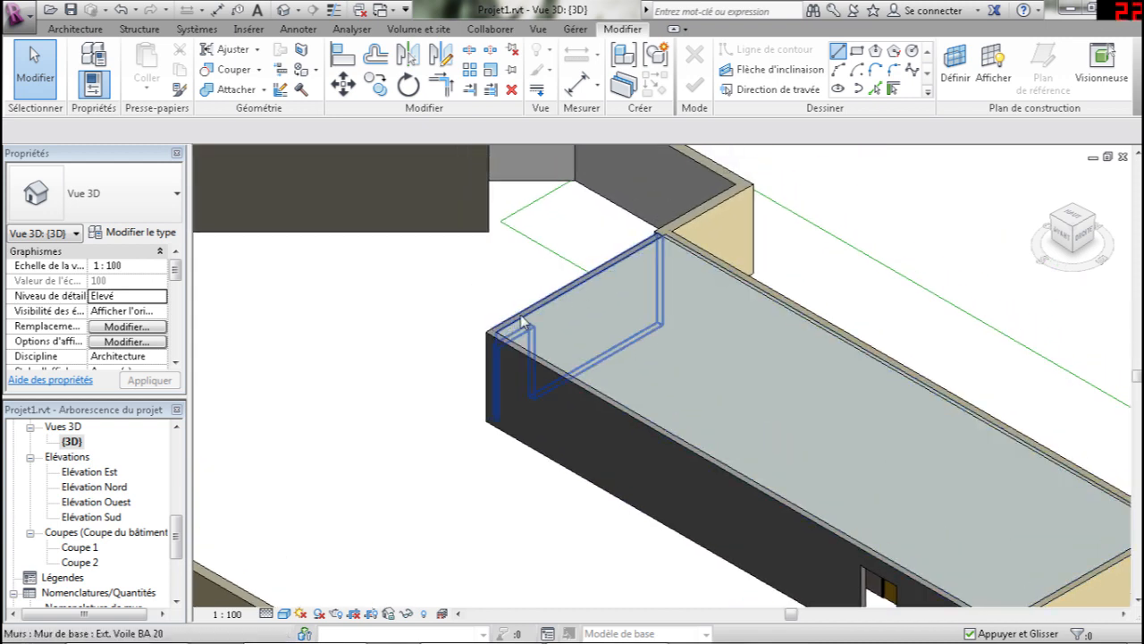
pyautogui.moveTo(883, 435)
pyautogui.mouseDown(button='middle')
pyautogui.moveTo(885, 447)
pyautogui.moveTo(874, 440)
pyautogui.mouseUp(button='middle')
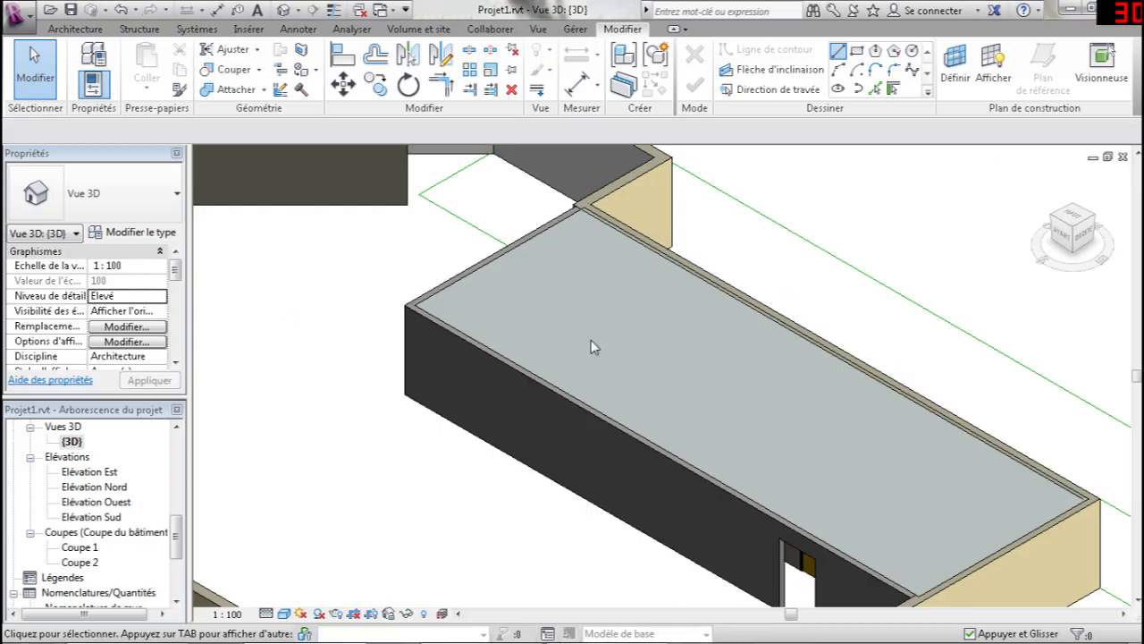
pyautogui.scroll(-3, 353, 327)
pyautogui.moveTo(380, 338); pyautogui.dragTo(705, 406, button='middle')
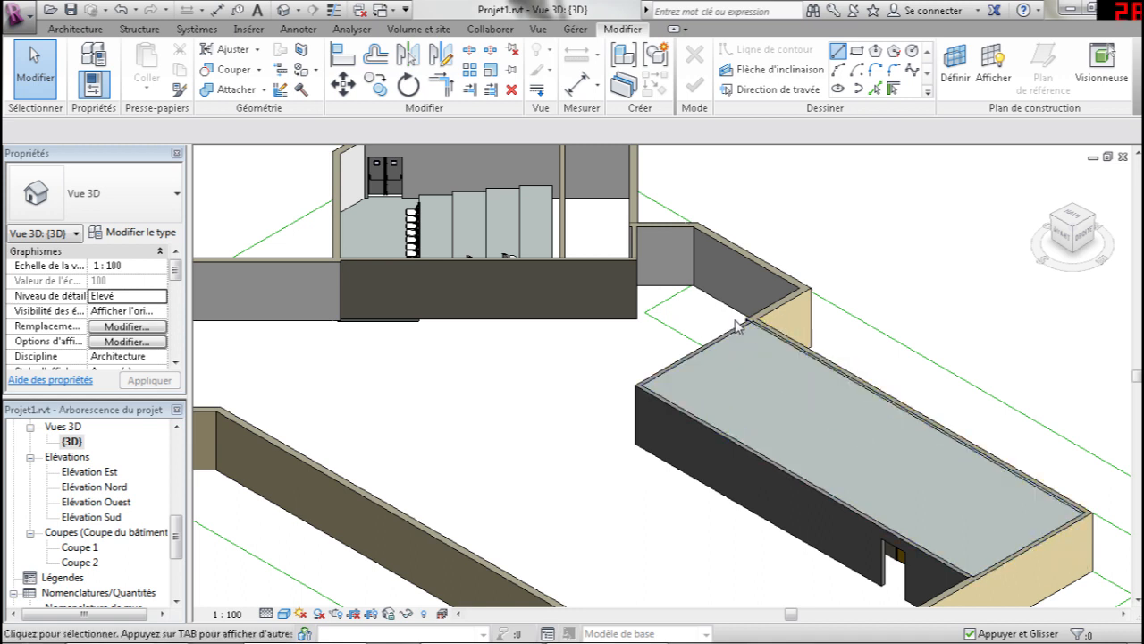
pyautogui.moveTo(373, 299); pyautogui.dragTo(492, 347, button='middle')
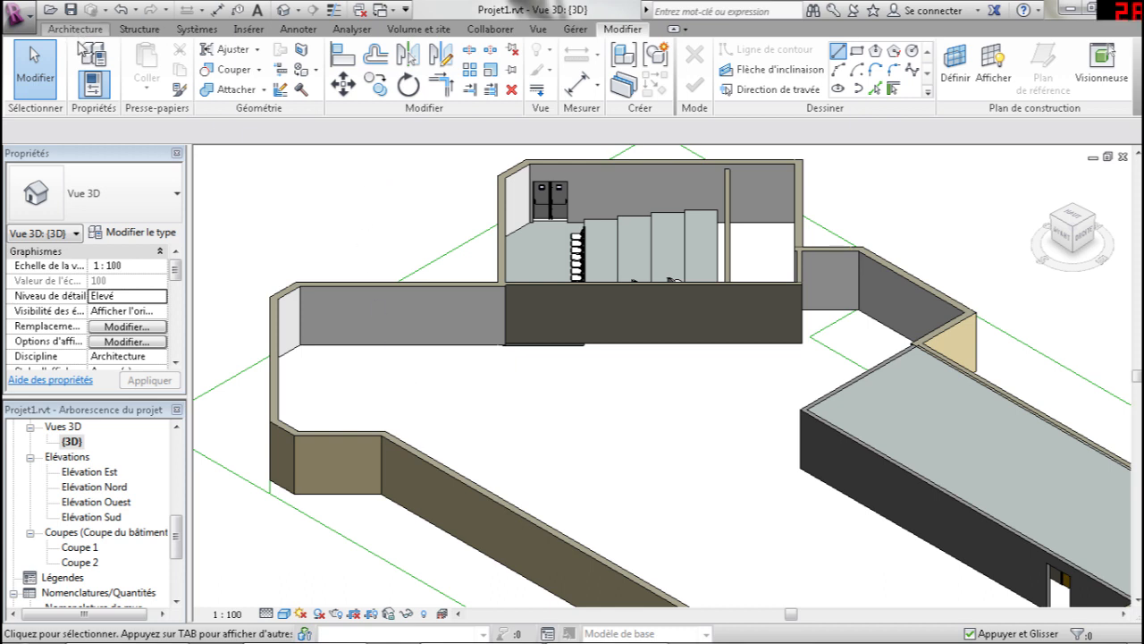
pyautogui.press('Escape')
pyautogui.press('Escape')
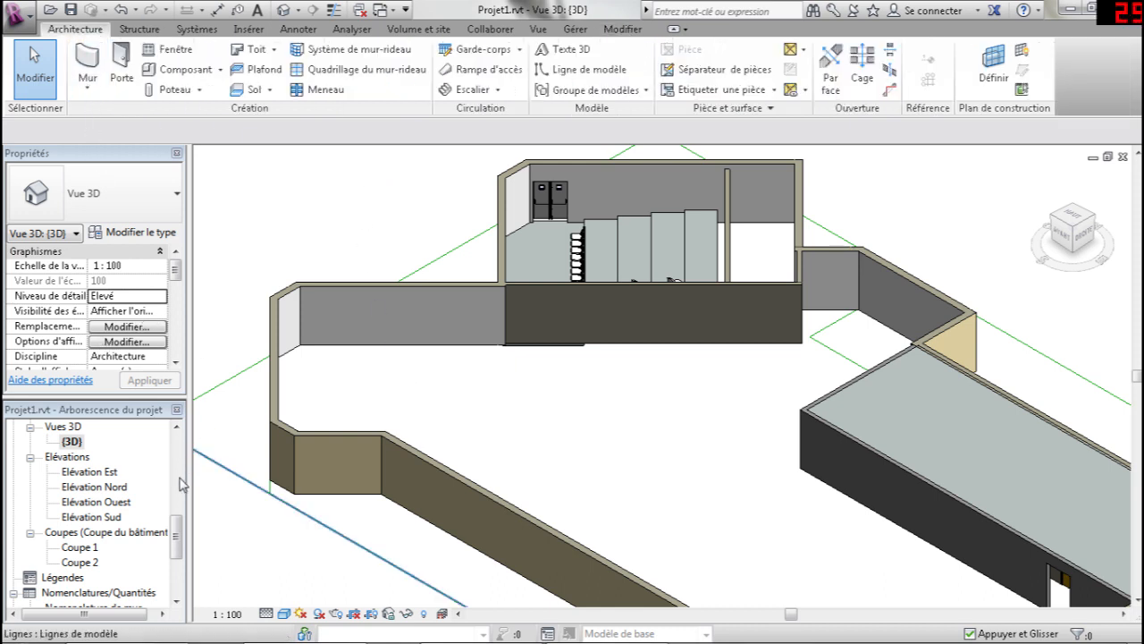
# Start a wall beside the auditorium in the Niveau 0 plan and define its vertical extent by depth (Profondeur).
pyautogui.moveTo(178, 537); pyautogui.dragTo(181, 442)
pyautogui.doubleClick(98, 472)
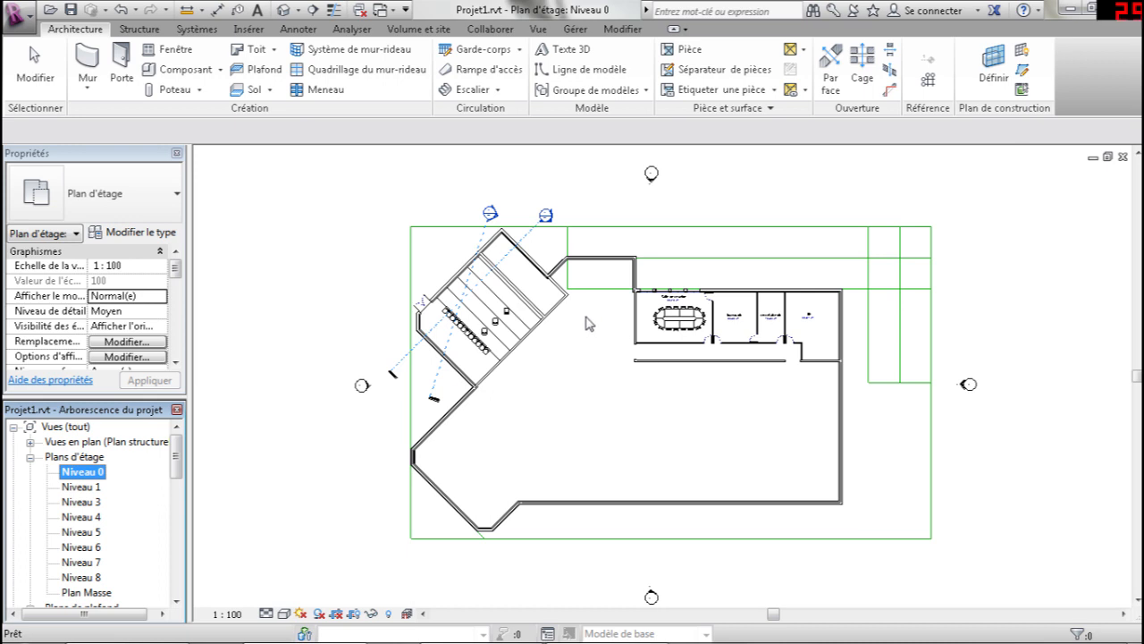
pyautogui.scroll(2, 572, 327)
pyautogui.scroll(3, 565, 326)
pyautogui.moveTo(577, 322); pyautogui.dragTo(836, 484, button='middle')
pyautogui.scroll(2, 663, 251)
pyautogui.moveTo(666, 251); pyautogui.dragTo(760, 251, button='middle')
pyautogui.moveTo(697, 227)
pyautogui.mouseDown(button='middle')
pyautogui.moveTo(698, 260)
pyautogui.moveTo(684, 227)
pyautogui.mouseUp(button='middle')
pyautogui.click(80, 58)
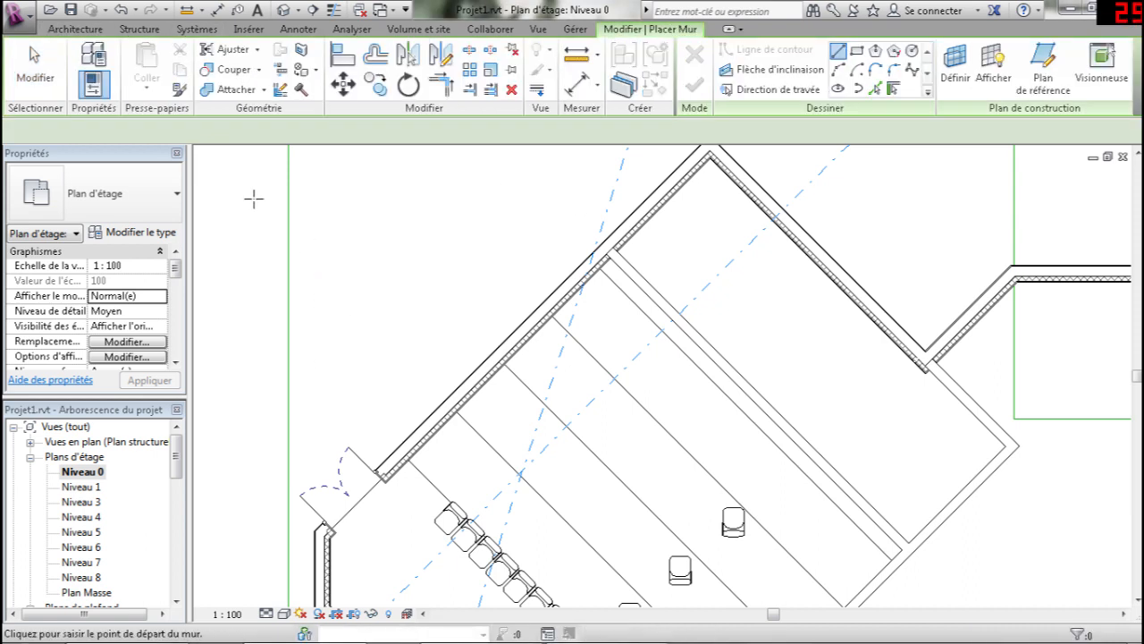
pyautogui.click(190, 131)
pyautogui.click(190, 146)
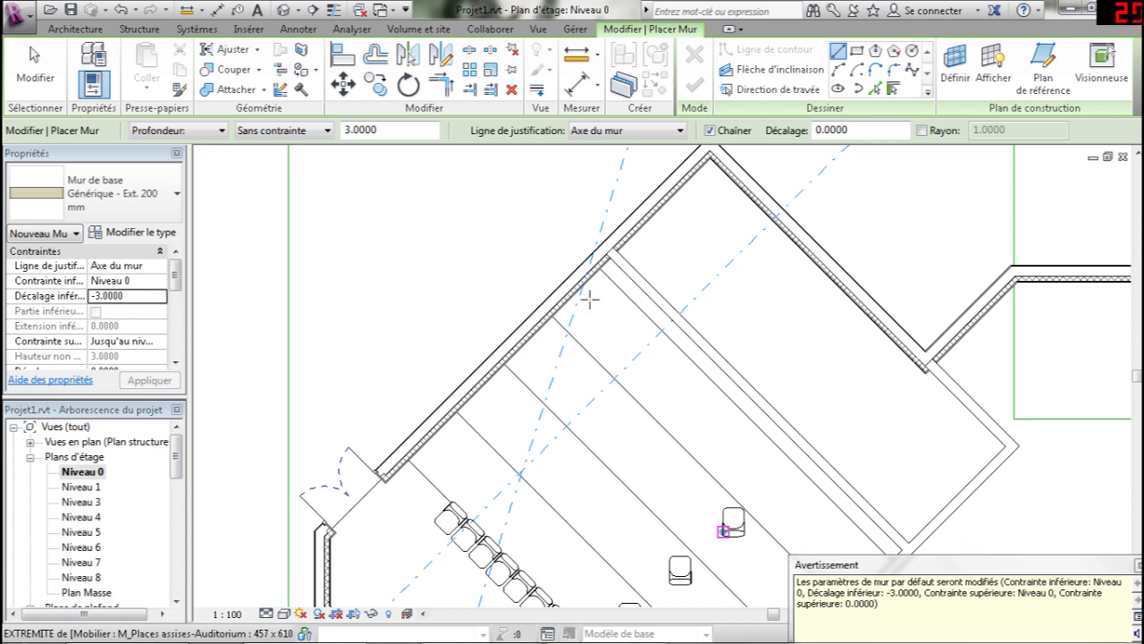
# Set the unconstrained depth of the new wall to 0.5.
pyautogui.click(350, 130)
pyautogui.doubleClick(350, 130)
pyautogui.moveTo(351, 129); pyautogui.dragTo(343, 130)
pyautogui.write('0')
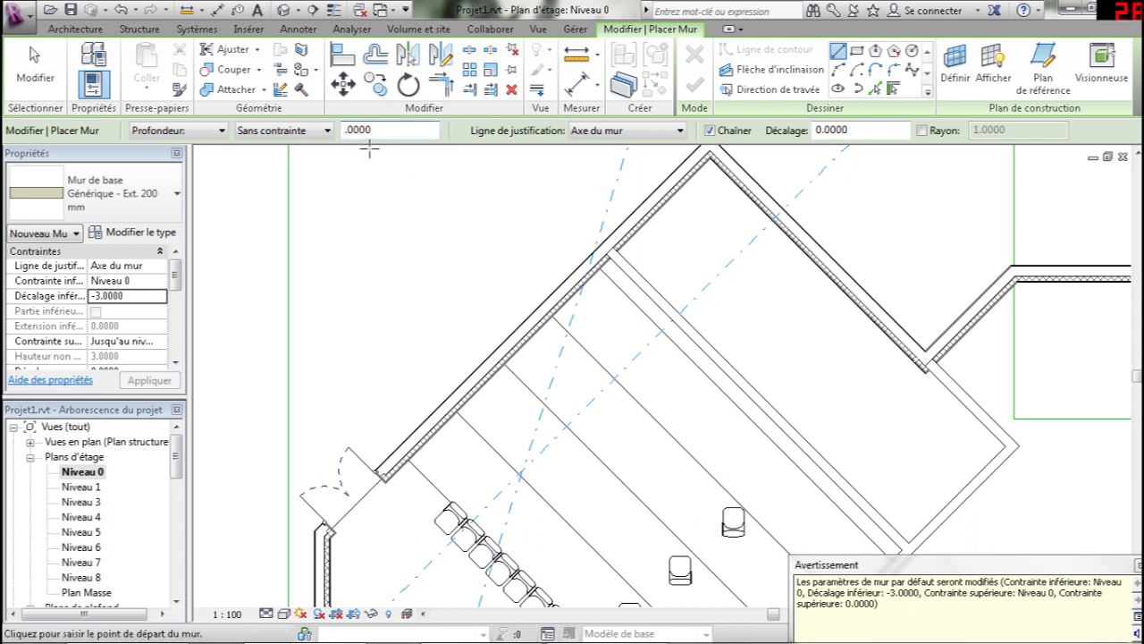
pyautogui.moveTo(361, 130); pyautogui.dragTo(354, 129)
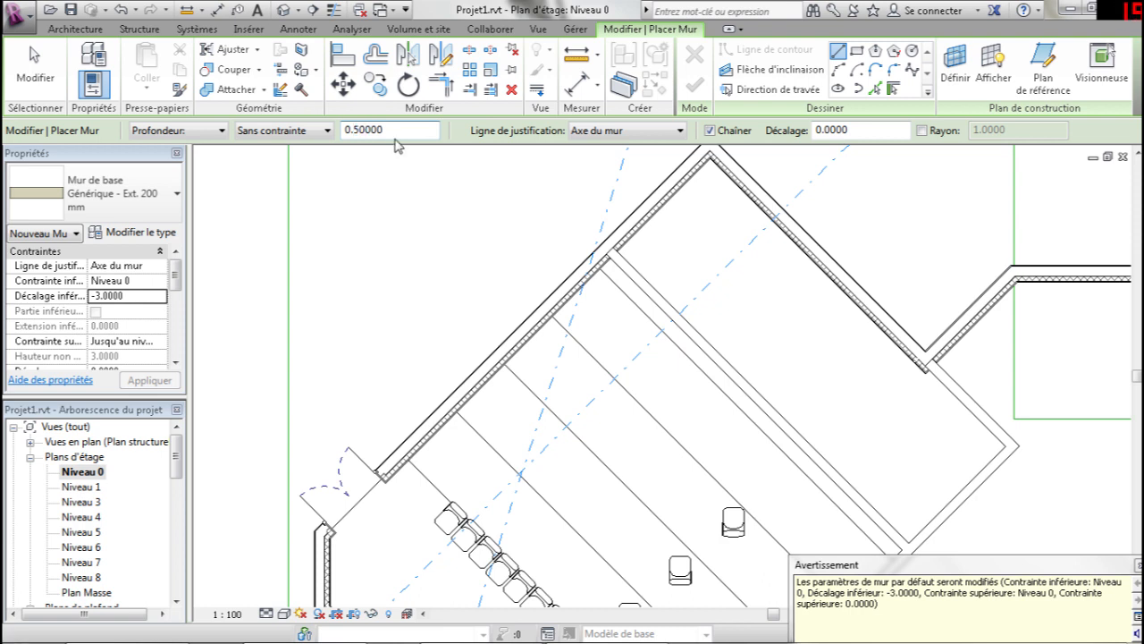
pyautogui.press('Return')
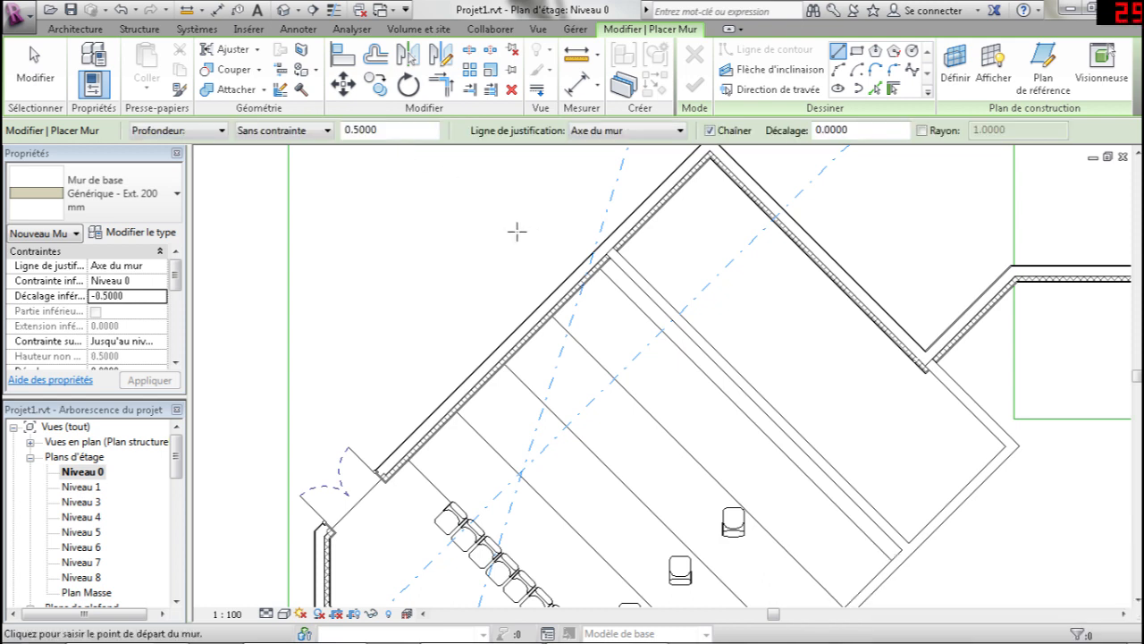
# Draw the wall along the auditorium's outer wall, from its upper corner to the far side of the double door.
pyautogui.moveTo(736, 221); pyautogui.dragTo(745, 271, button='middle')
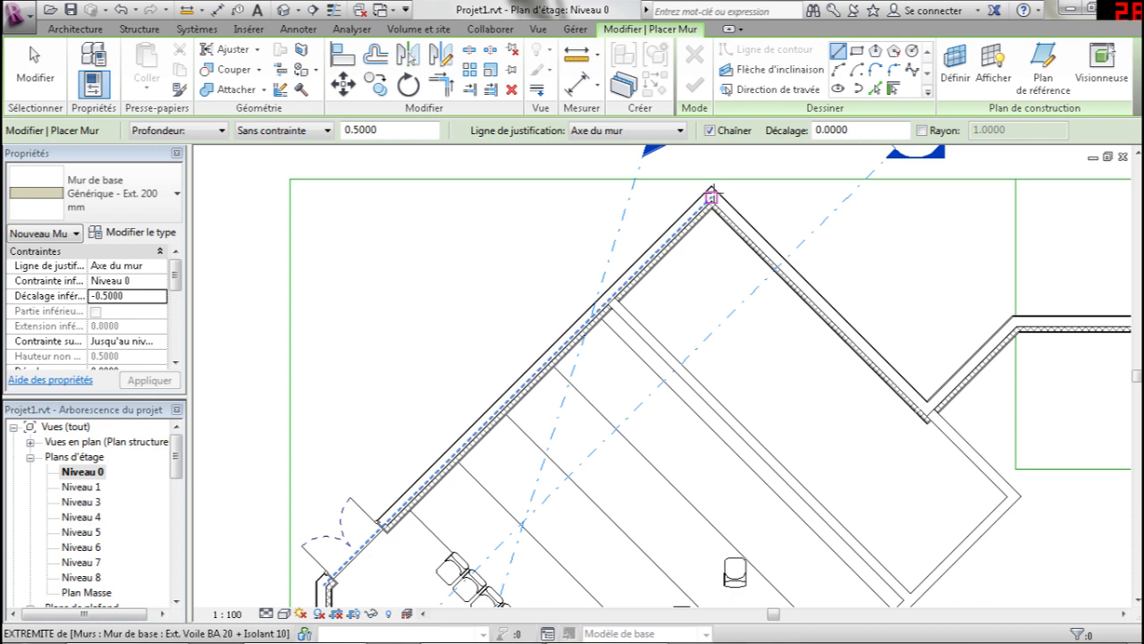
pyautogui.scroll(3, 707, 190)
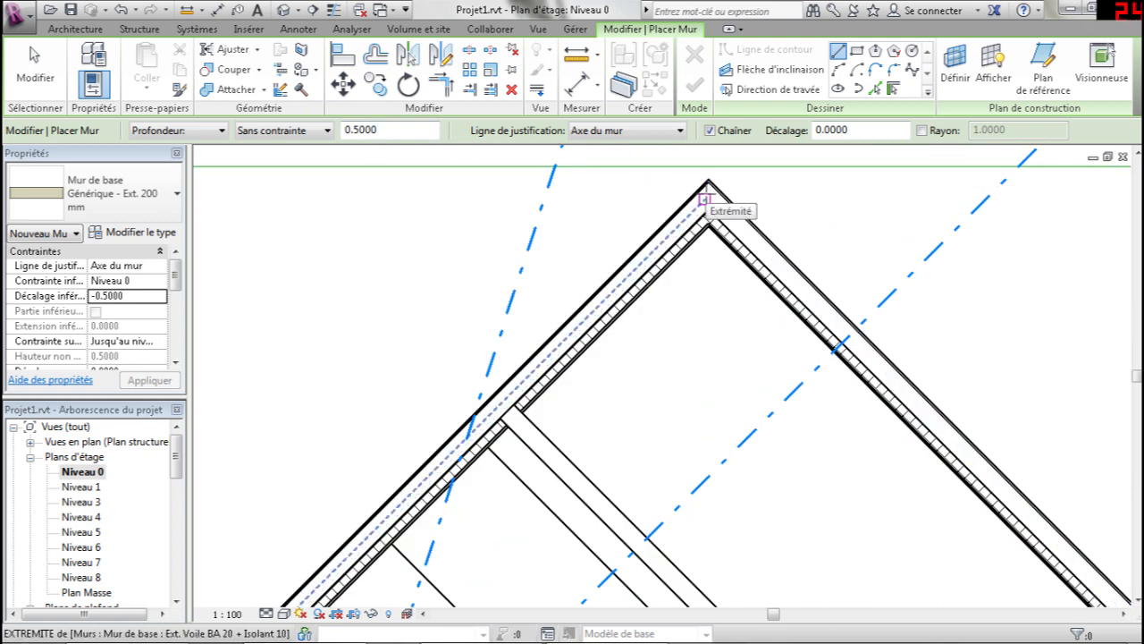
pyautogui.click(707, 184)
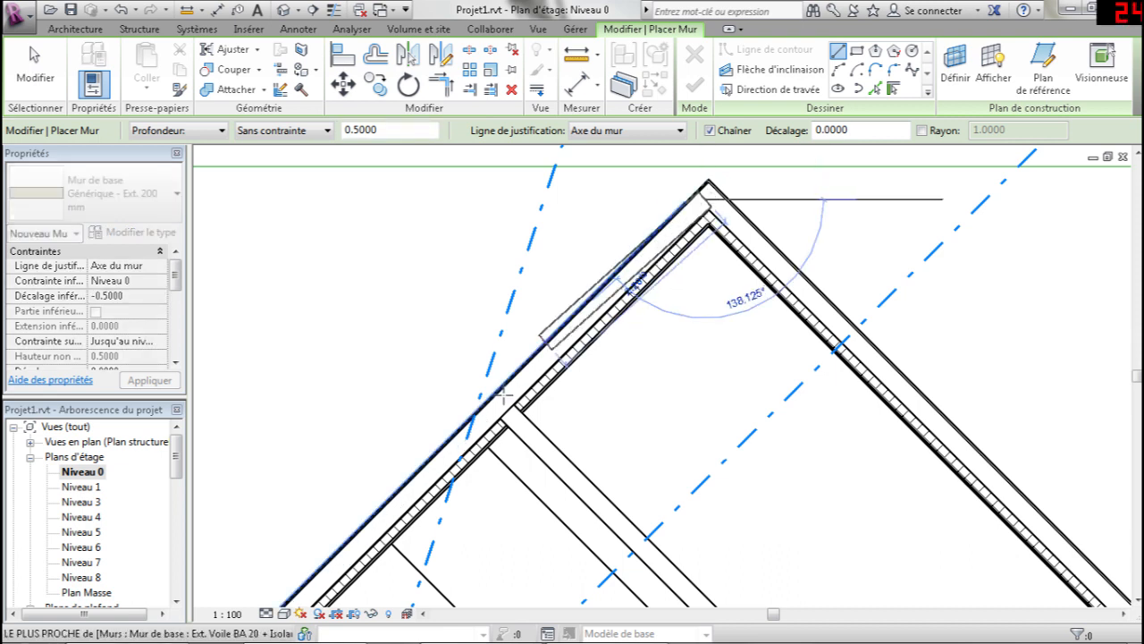
pyautogui.moveTo(567, 354); pyautogui.dragTo(725, 194, button='middle')
pyautogui.moveTo(478, 428); pyautogui.dragTo(678, 237, button='middle')
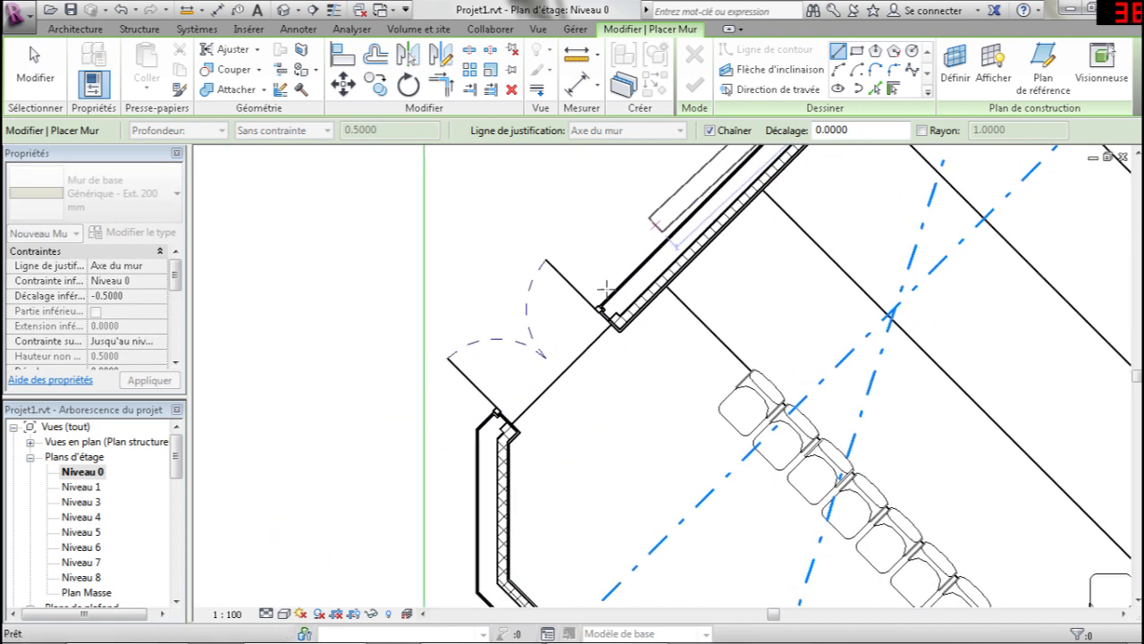
pyautogui.click(490, 432)
pyautogui.press('Escape')
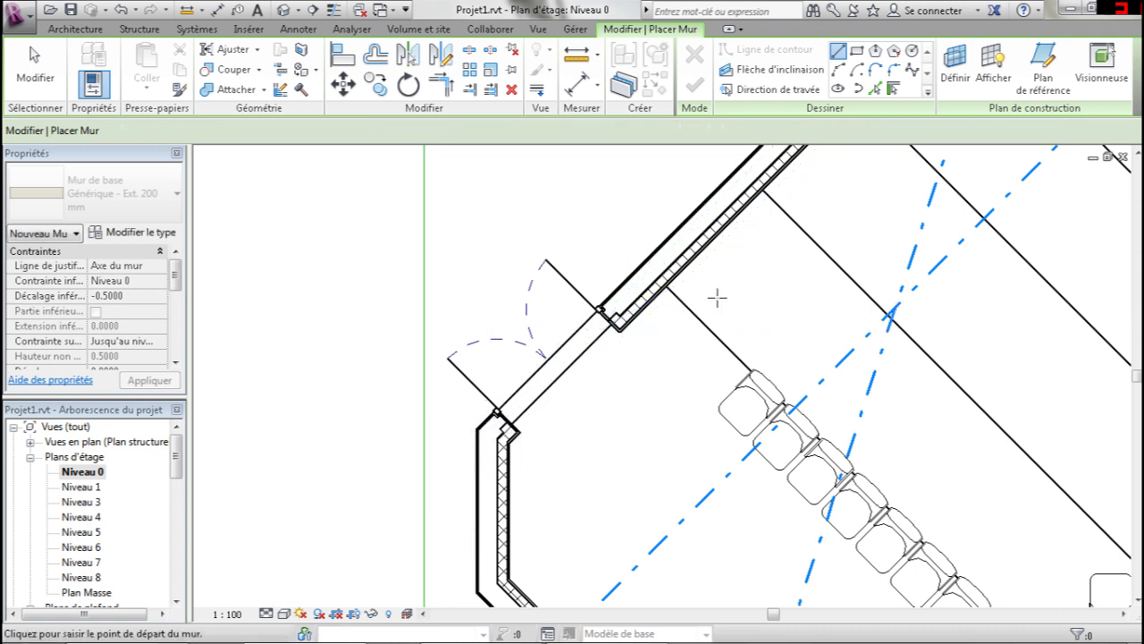
pyautogui.press('Escape')
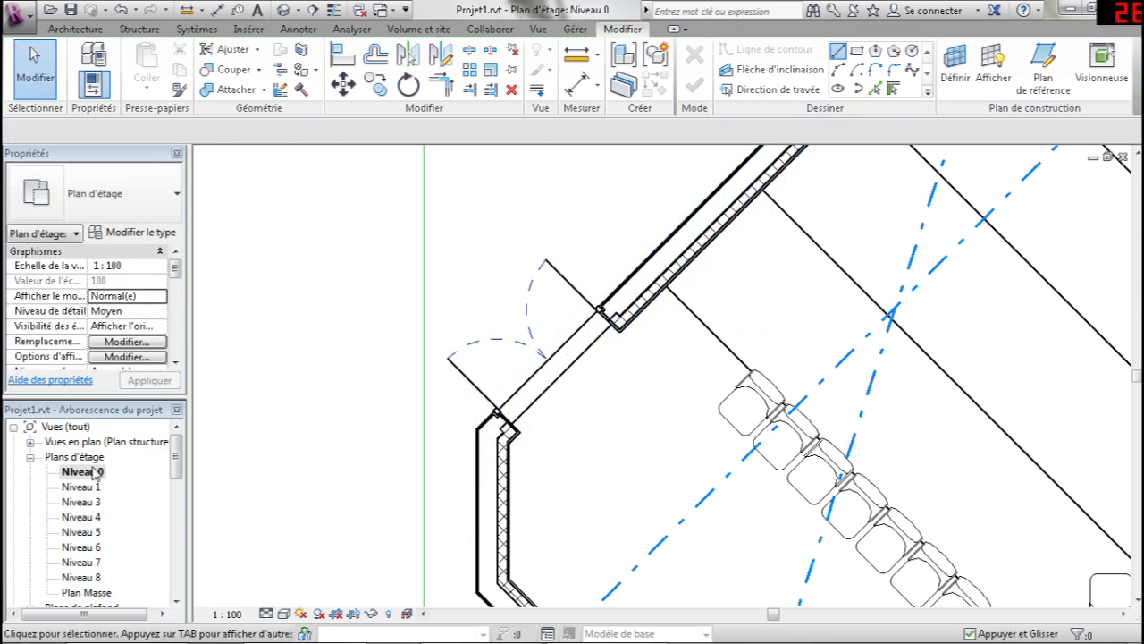
# Open the 3D view and examine the underside of the new wall beneath the double door.
pyautogui.scroll(-5, 146, 538)
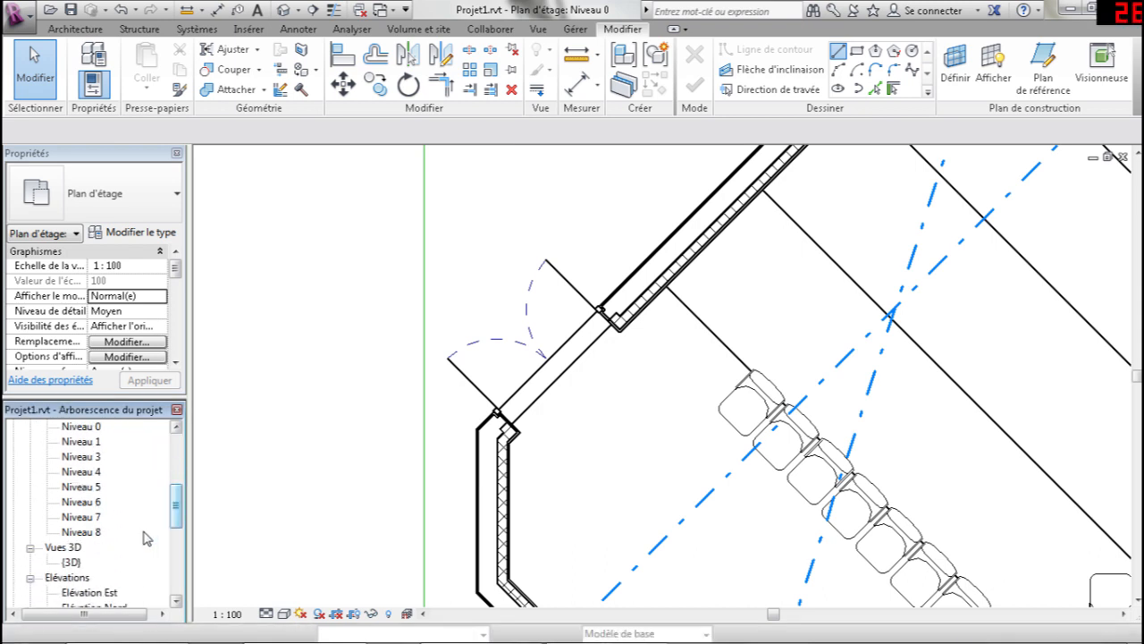
pyautogui.doubleClick(71, 561)
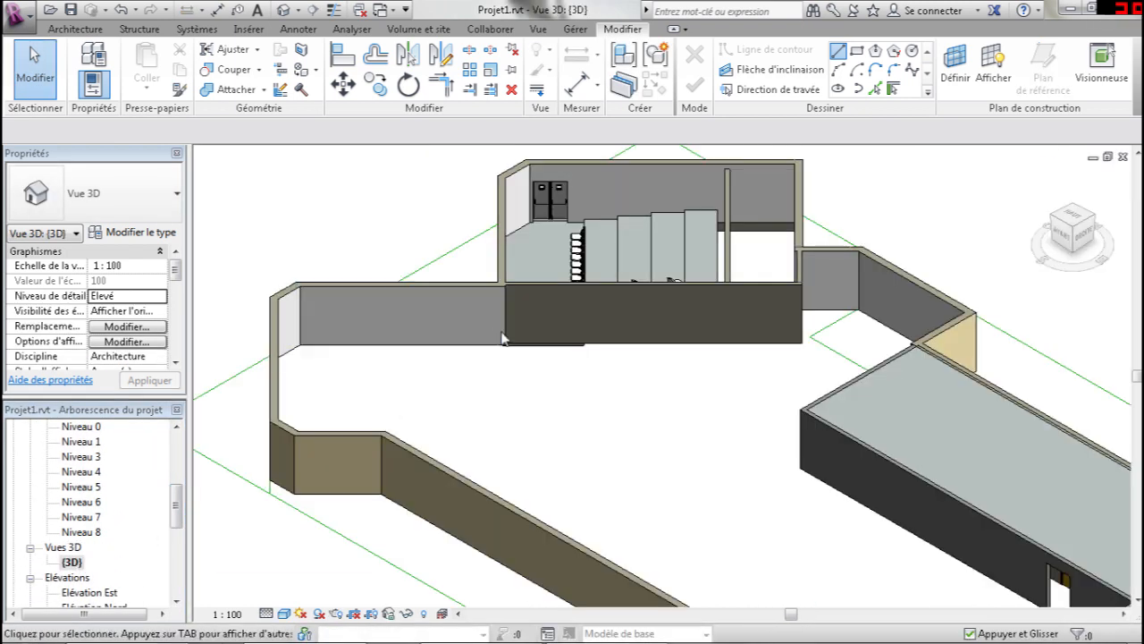
pyautogui.click(1060, 218)
pyautogui.click(1055, 243)
pyautogui.scroll(5, 787, 264)
pyautogui.moveTo(749, 253); pyautogui.dragTo(705, 263, button='middle')
pyautogui.scroll(3, 737, 249)
pyautogui.moveTo(749, 200); pyautogui.dragTo(677, 279, button='middle')
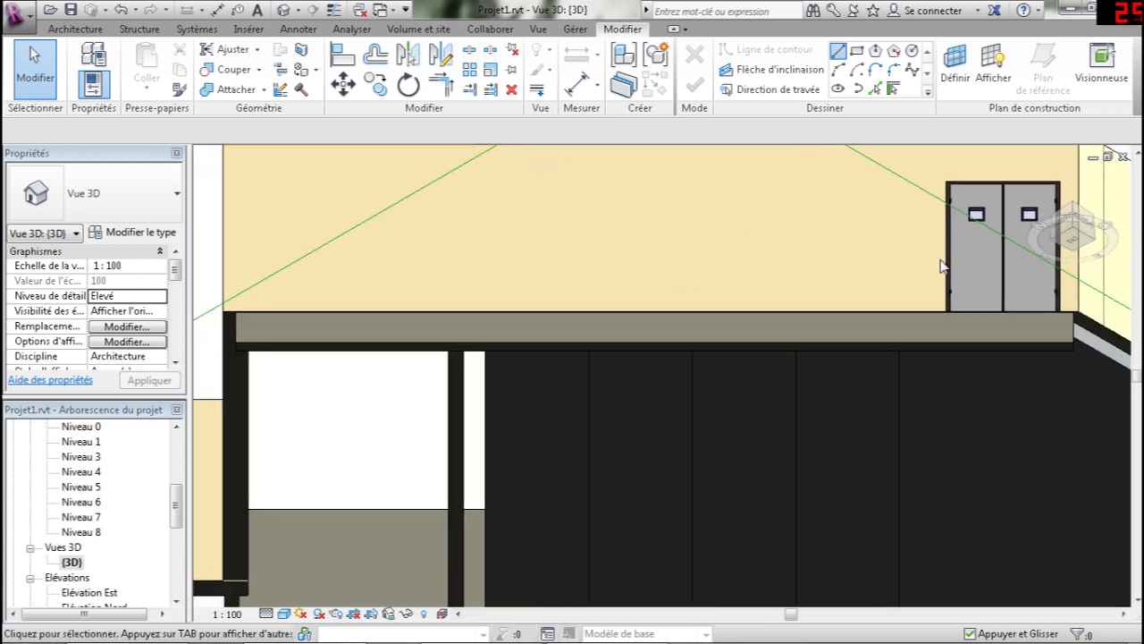
# Start a structural wall foundation with the type Soubassement 30 cm/30 cm x 50 cm.
pyautogui.click(75, 28)
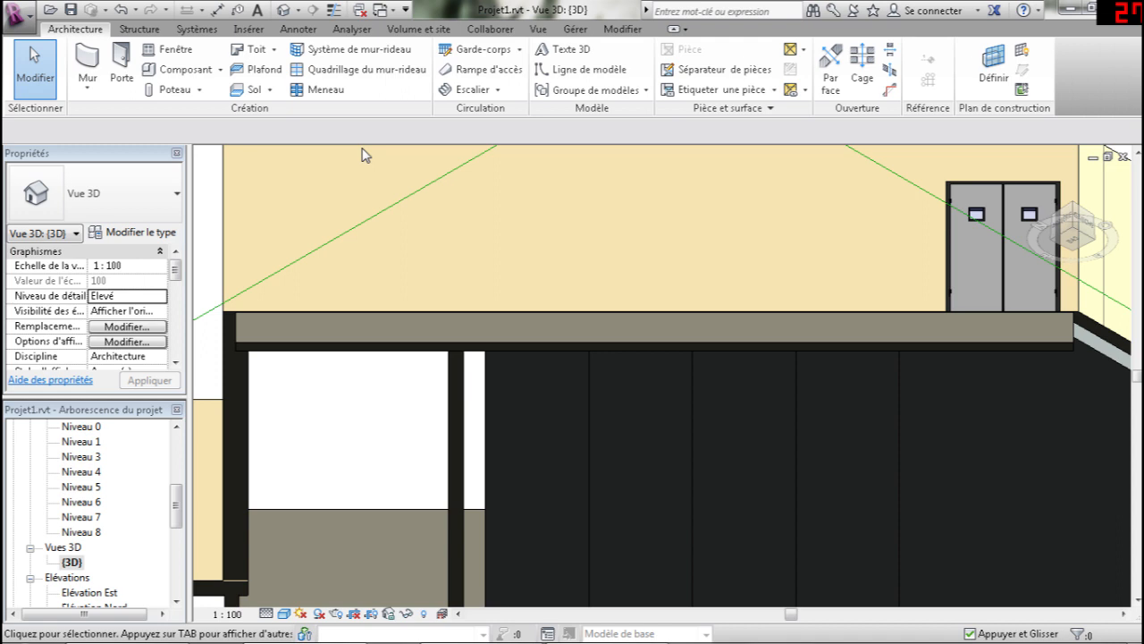
pyautogui.click(143, 29)
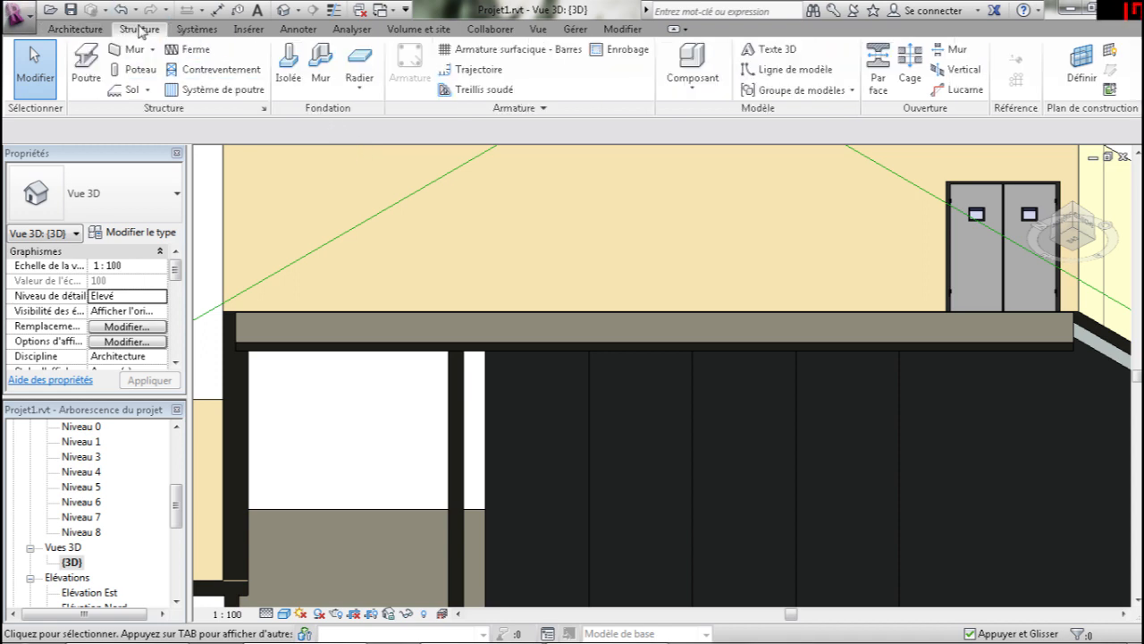
pyautogui.click(322, 61)
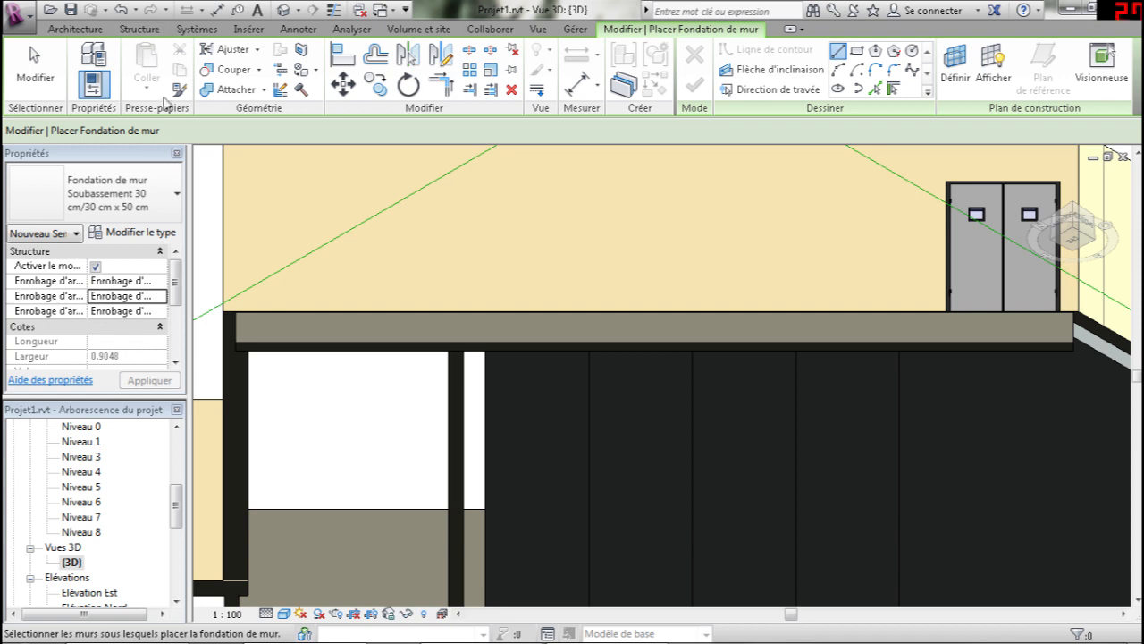
pyautogui.click(159, 204)
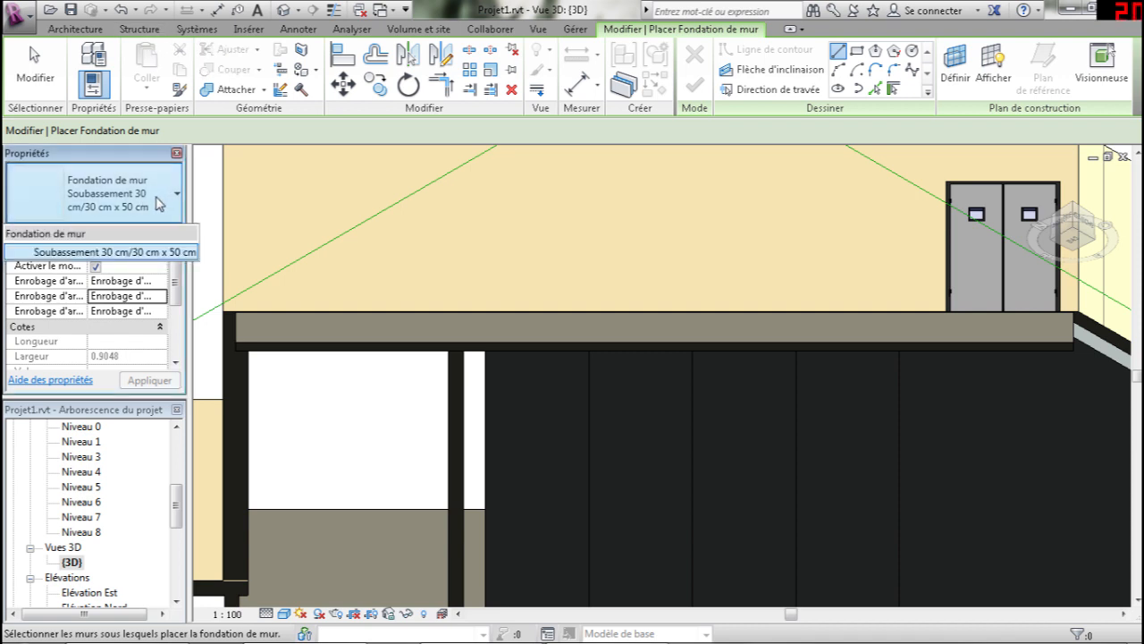
pyautogui.click(142, 252)
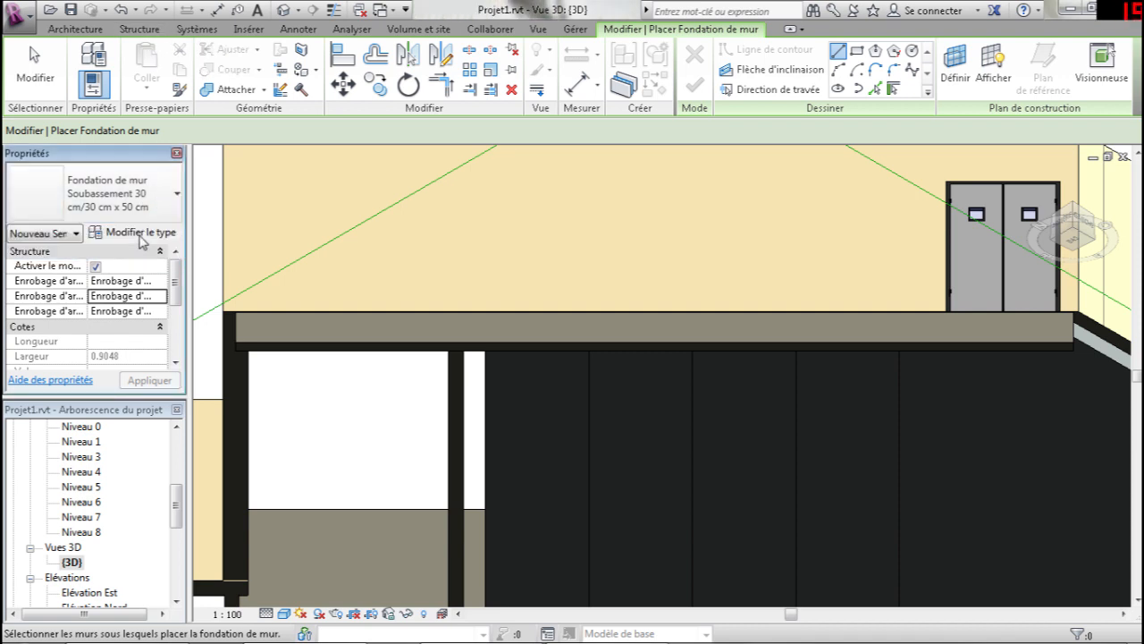
# Set the foundation type's exterior and interior side widths to 0.2 and its thickness to 0.3.
pyautogui.click(140, 234)
pyautogui.click(670, 284)
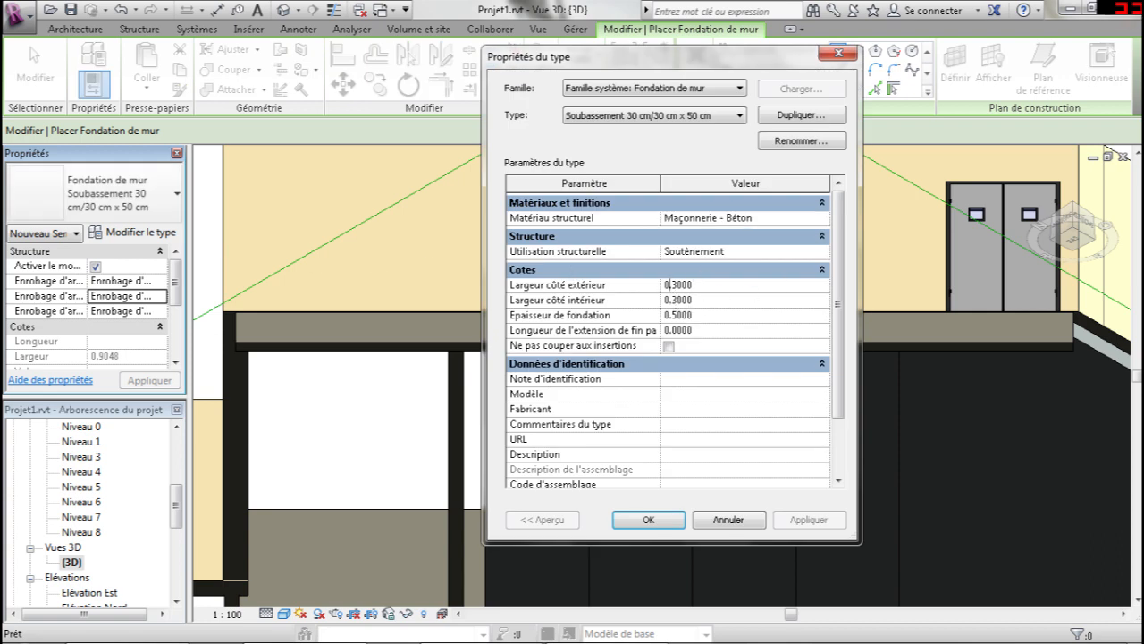
pyautogui.write('2')
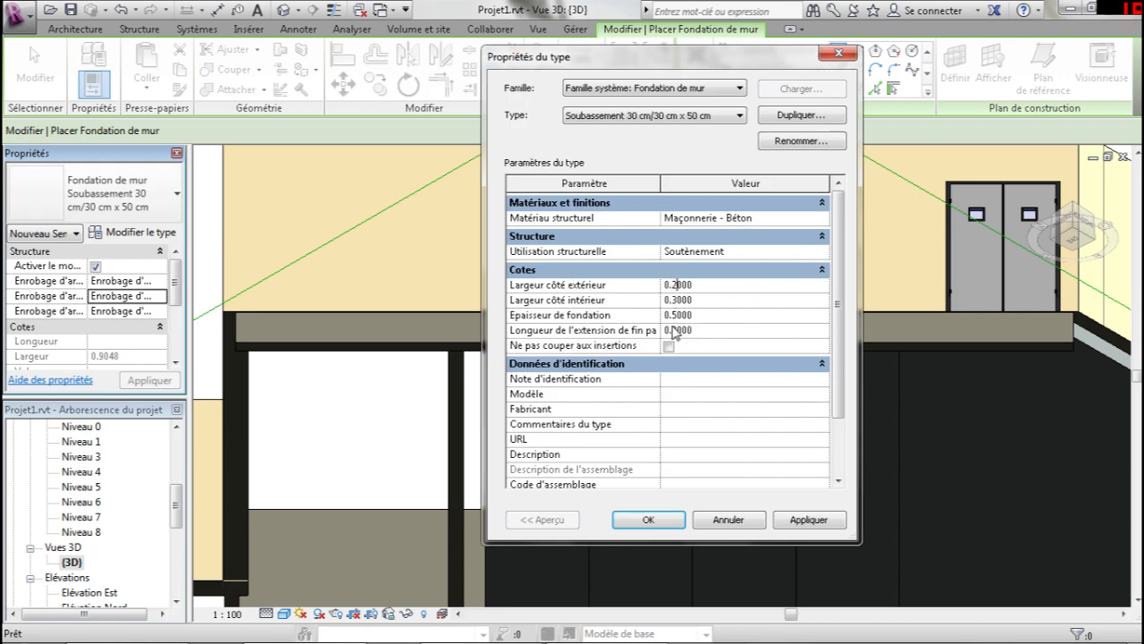
pyautogui.moveTo(673, 300); pyautogui.dragTo(679, 300)
pyautogui.write('2')
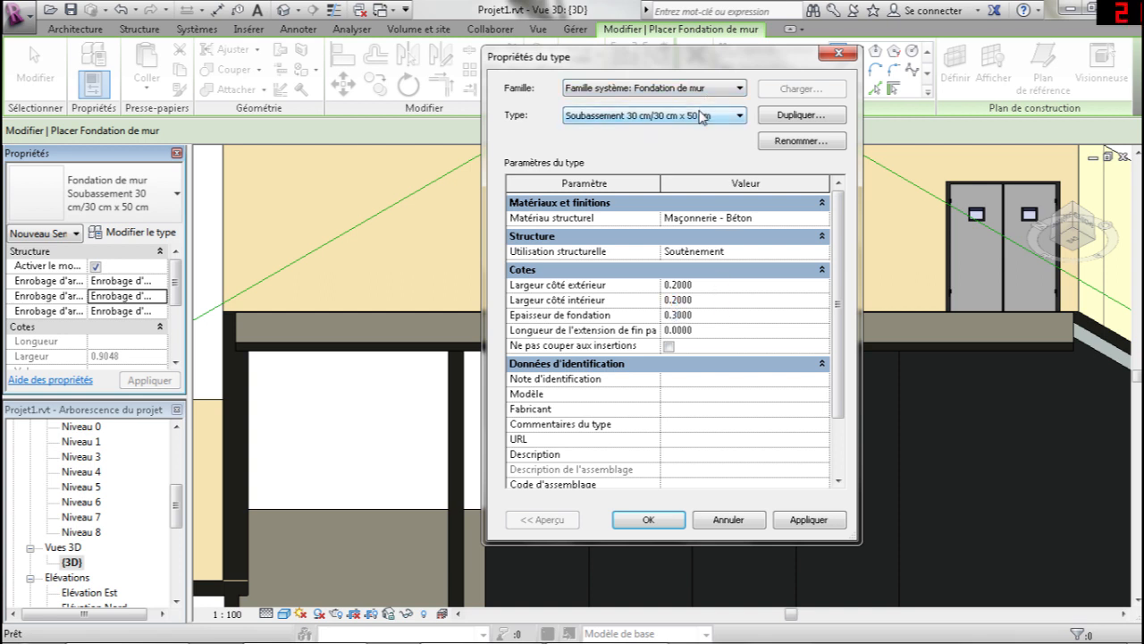
# Rename the foundation type as Soubassement 20 cm/20 cm x 30 cm and accept the type properties.
pyautogui.click(785, 140)
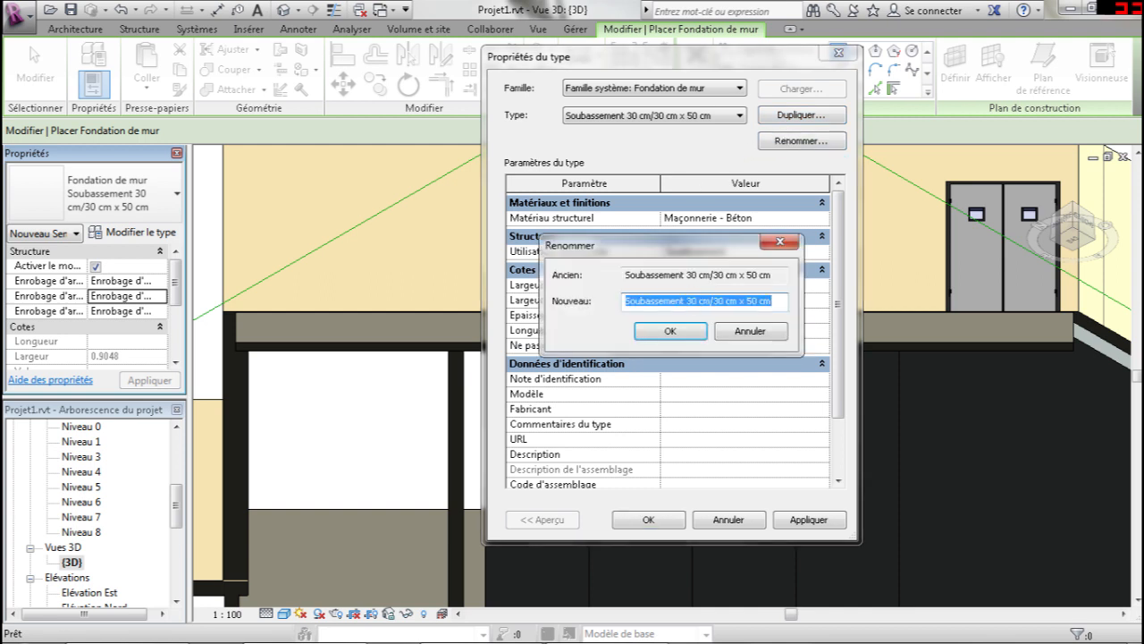
pyautogui.click(683, 301)
pyautogui.write('2')
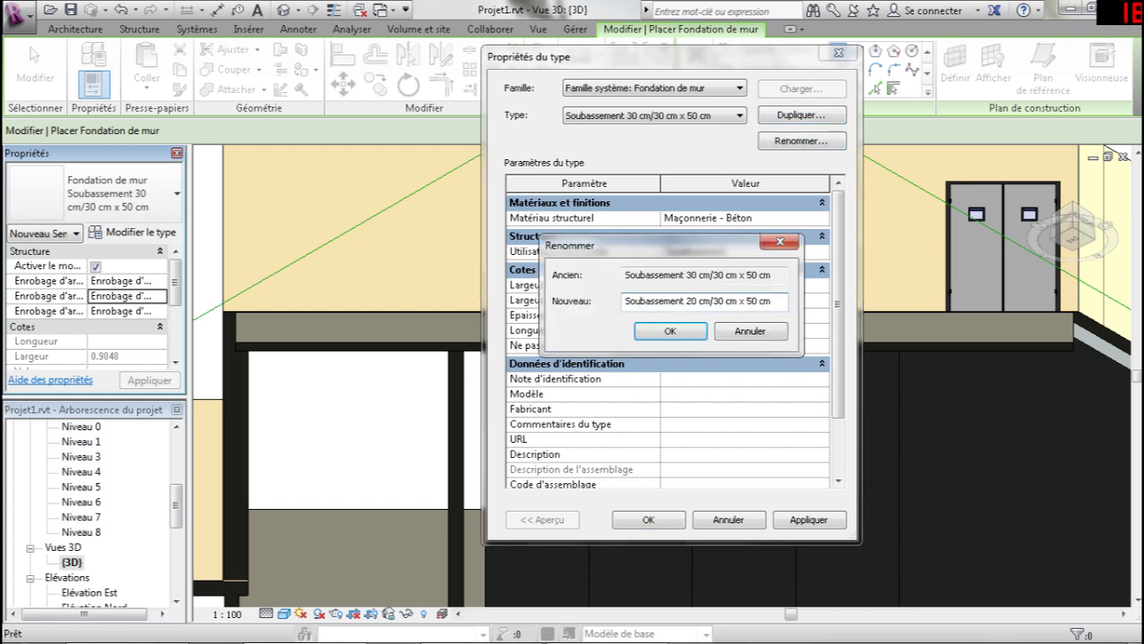
pyautogui.moveTo(747, 301); pyautogui.dragTo(752, 302)
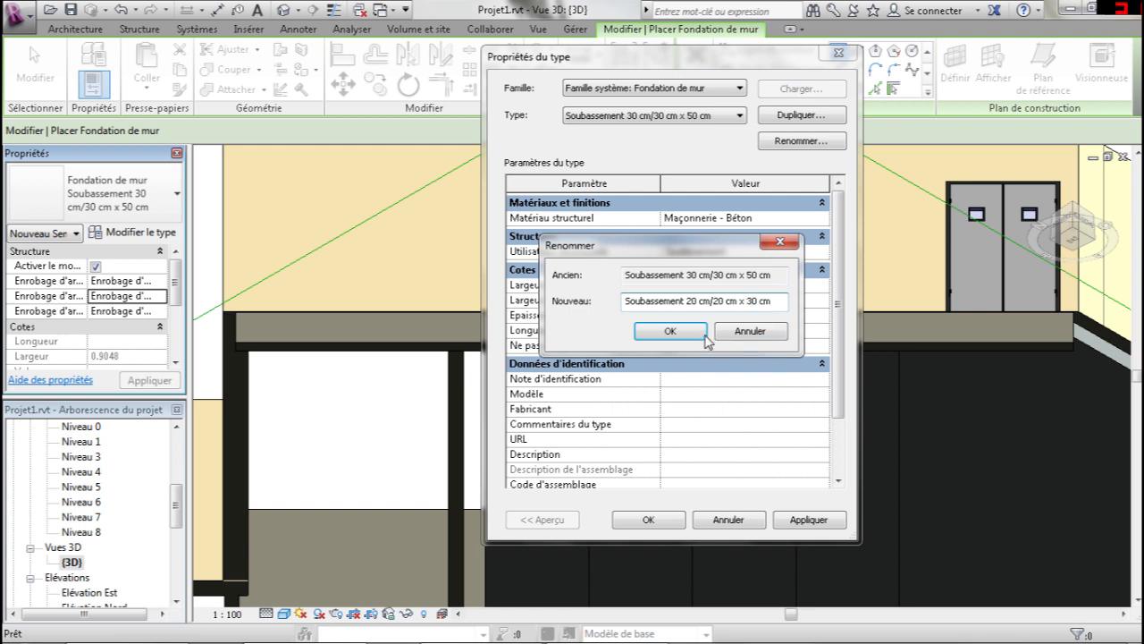
pyautogui.click(699, 331)
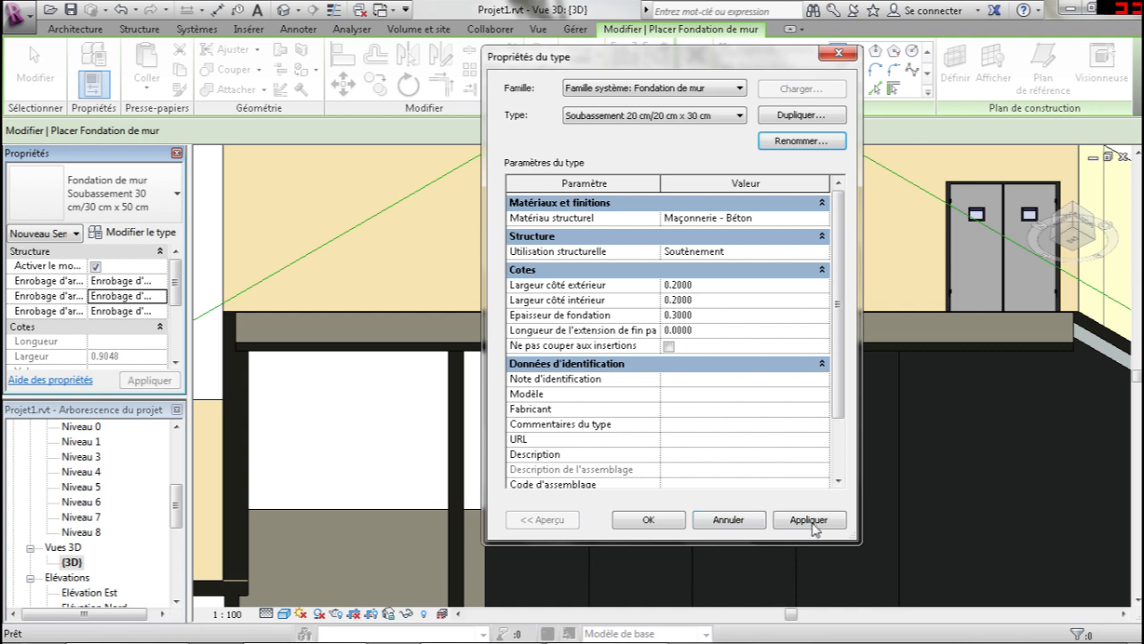
pyautogui.click(649, 519)
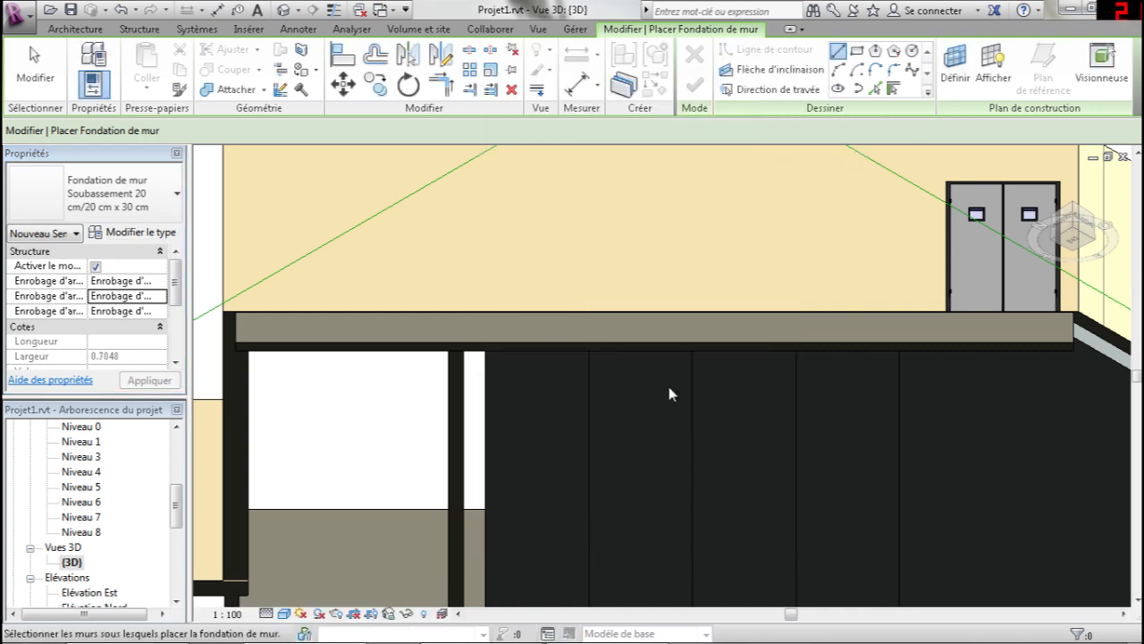
# Place the foundation under the short wall below the double door and view it from outside the auditorium.
pyautogui.click(571, 351)
pyautogui.scroll(-3, 828, 406)
pyautogui.moveTo(827, 411); pyautogui.dragTo(827, 298, button='middle')
pyautogui.click(1074, 210)
pyautogui.scroll(-5, 813, 536)
pyautogui.scroll(6, 713, 301)
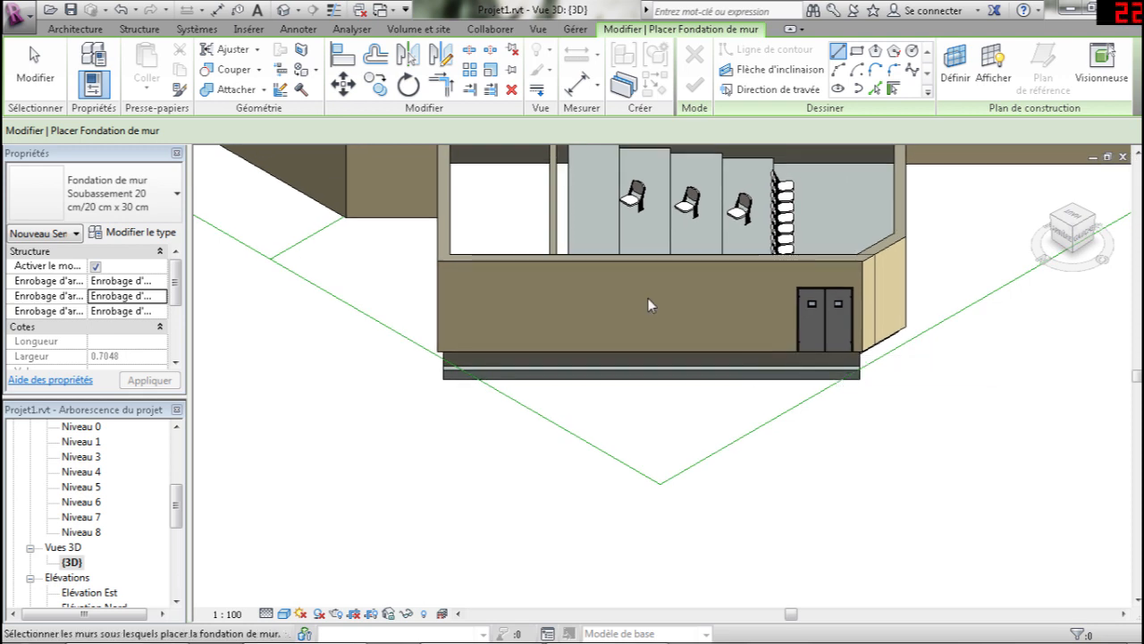
# Open the Elévation Est view and examine the wall and foundation below Niveau 0.
pyautogui.moveTo(177, 502); pyautogui.dragTo(184, 538)
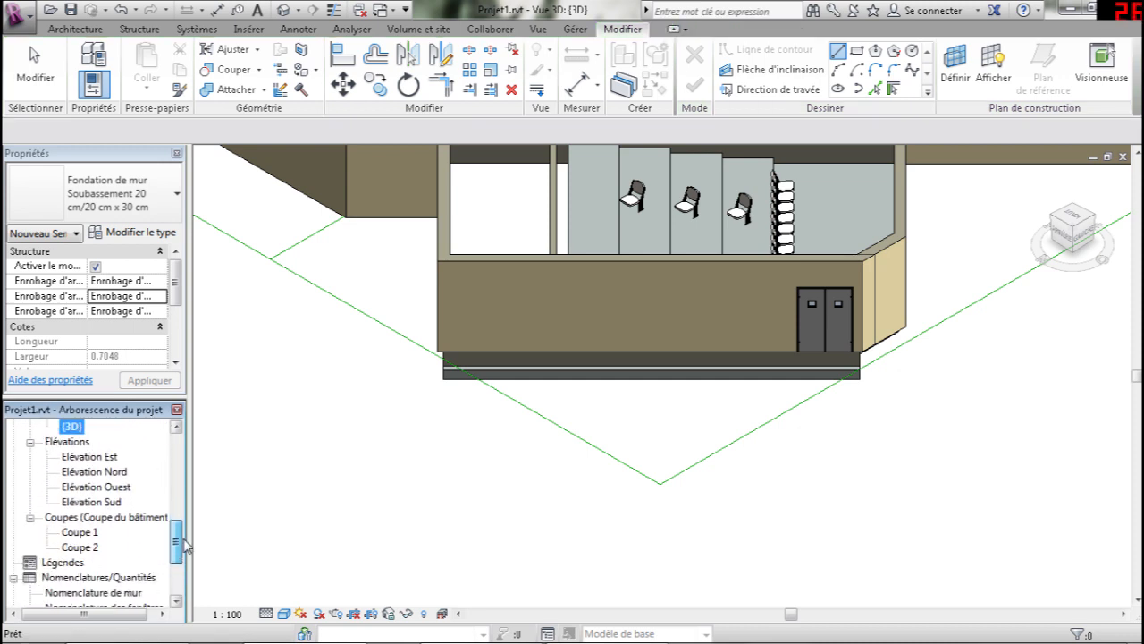
pyautogui.doubleClick(103, 458)
pyautogui.moveTo(720, 398); pyautogui.dragTo(648, 245, button='middle')
pyautogui.scroll(2, 969, 460)
pyautogui.scroll(2, 661, 328)
pyautogui.moveTo(662, 334); pyautogui.dragTo(762, 360, button='middle')
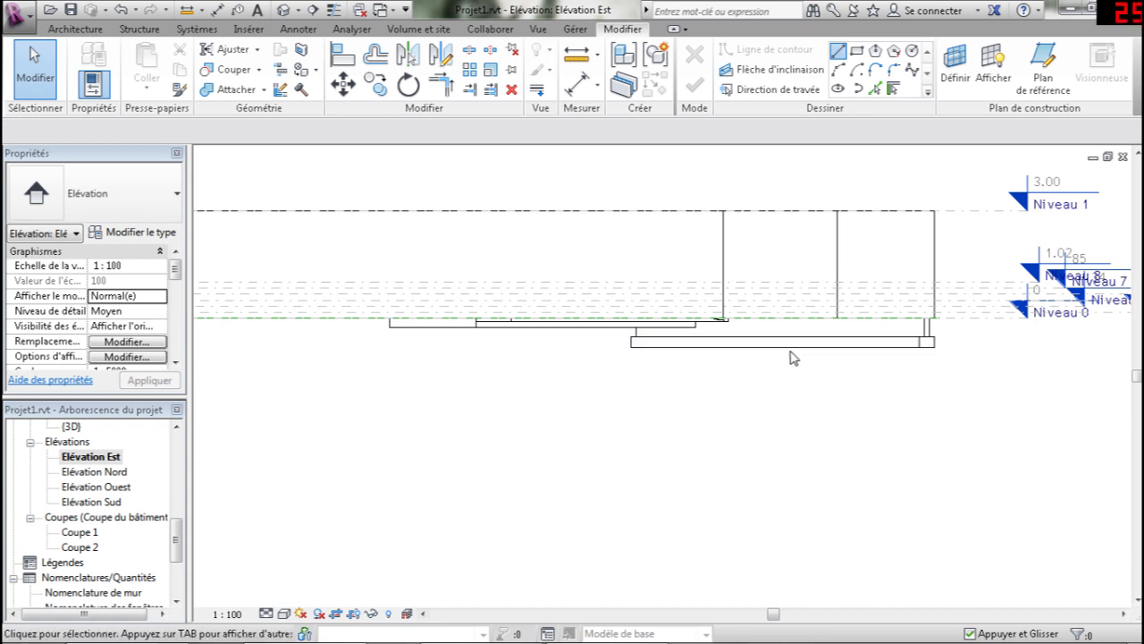
pyautogui.moveTo(1020, 332); pyautogui.dragTo(936, 336, button='middle')
pyautogui.scroll(-1, 885, 353)
pyautogui.moveTo(870, 353); pyautogui.dragTo(888, 361, button='middle')
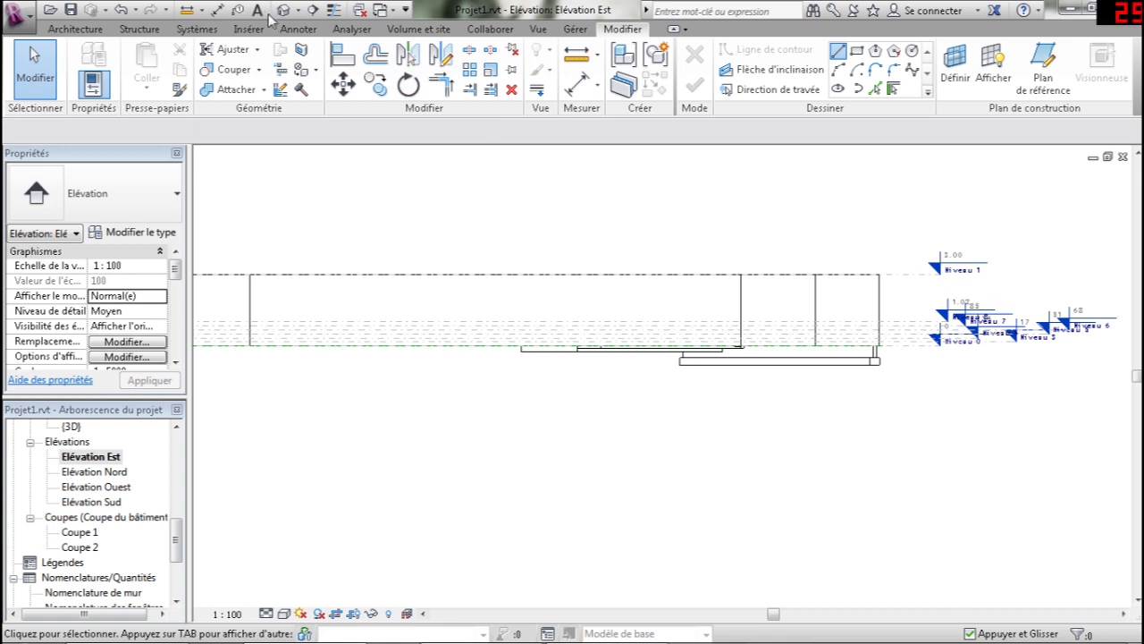
# Create a vertical building section across the elevation, running from above Niveau 1 to well below the foundation.
pyautogui.click(75, 29)
pyautogui.click(537, 28)
pyautogui.click(572, 68)
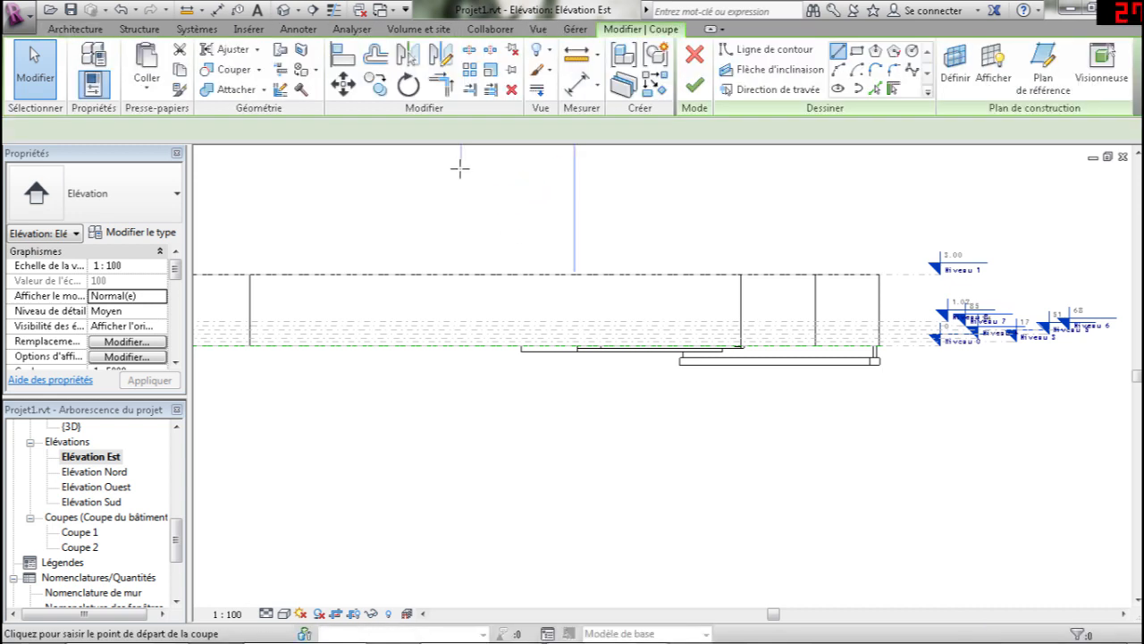
pyautogui.click(462, 159)
pyautogui.click(461, 562)
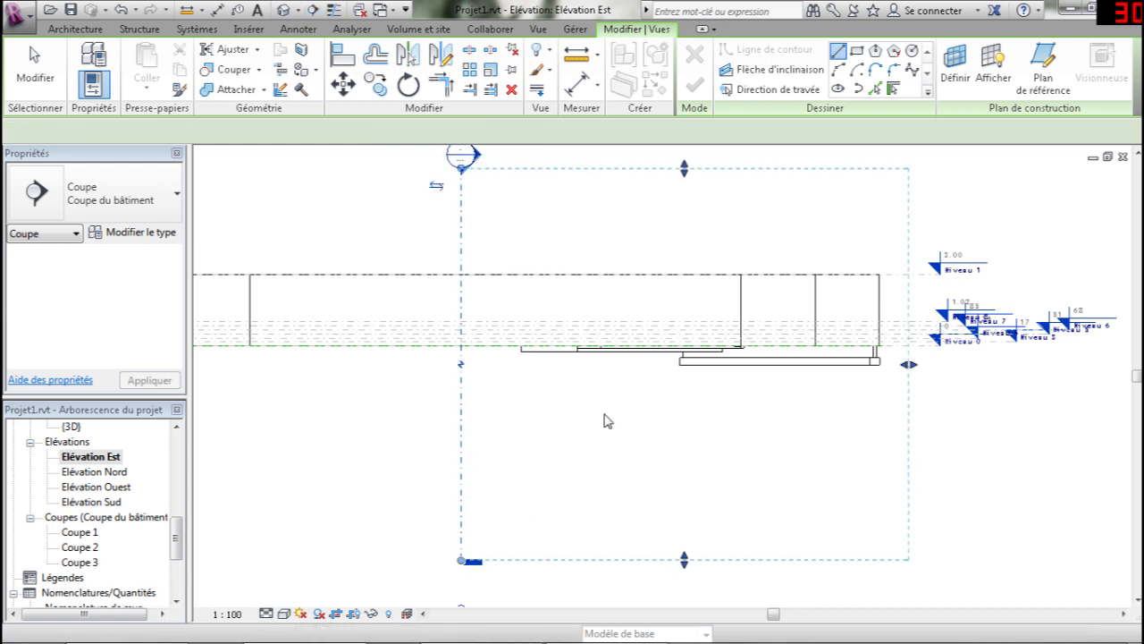
pyautogui.press('Escape')
# Rotate the new section line about its midpoint by a quarter turn to make it horizontal.
pyautogui.click(461, 217)
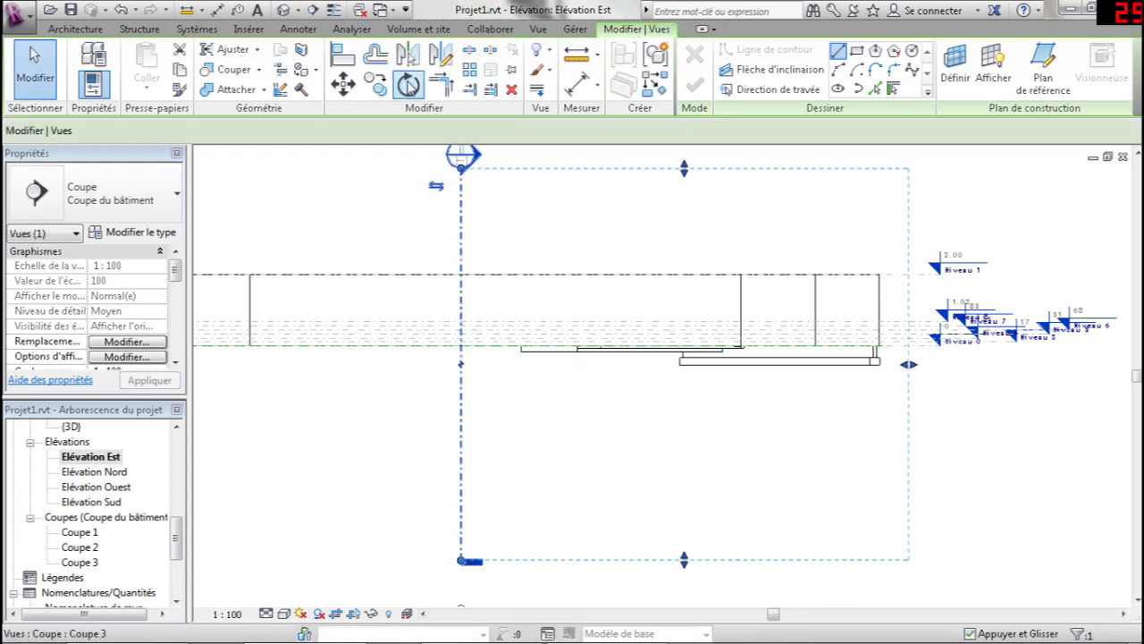
pyautogui.click(407, 84)
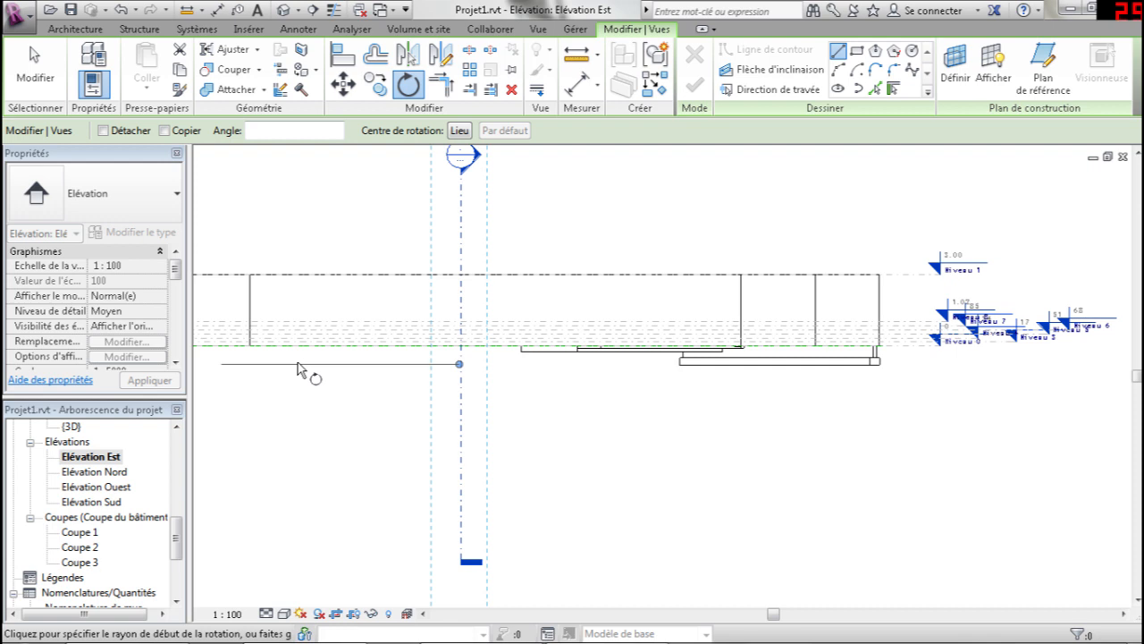
pyautogui.click(299, 362)
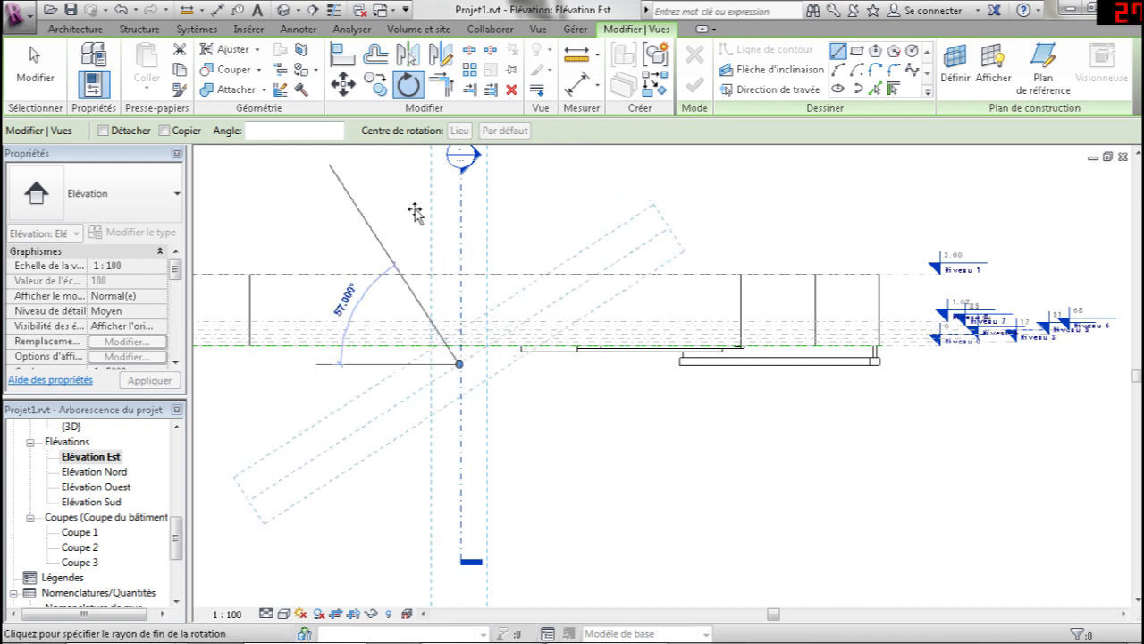
pyautogui.click(462, 190)
# Move the horizontal section line across the short wall, between Niveau 0 and the top of its foundation.
pyautogui.click(521, 366)
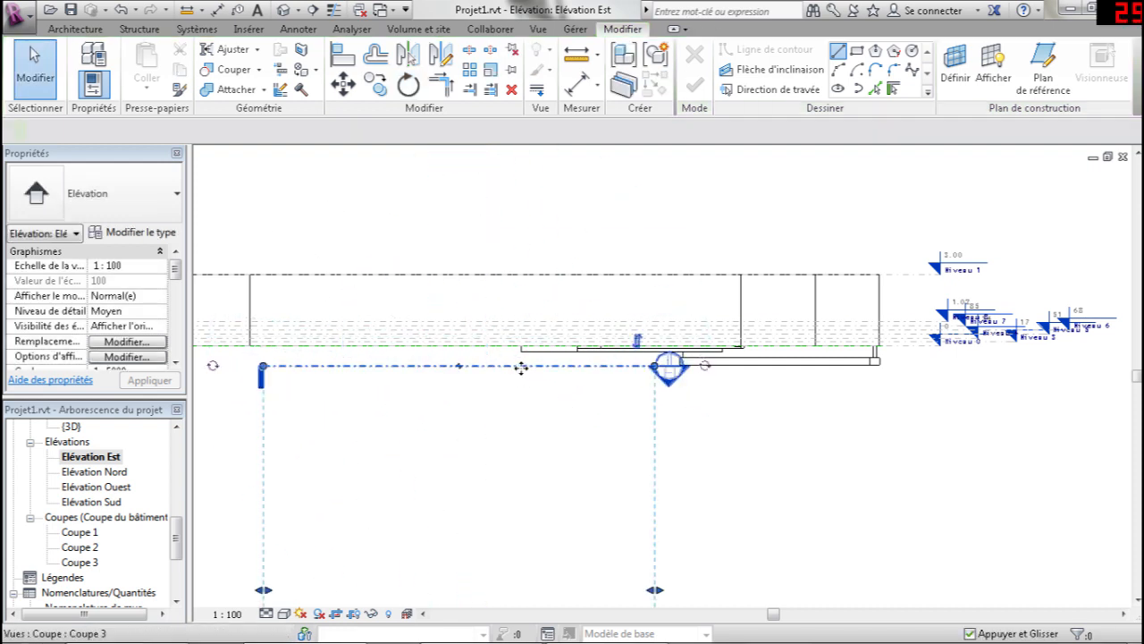
pyautogui.moveTo(728, 354); pyautogui.dragTo(814, 356)
pyautogui.scroll(-1, 814, 356)
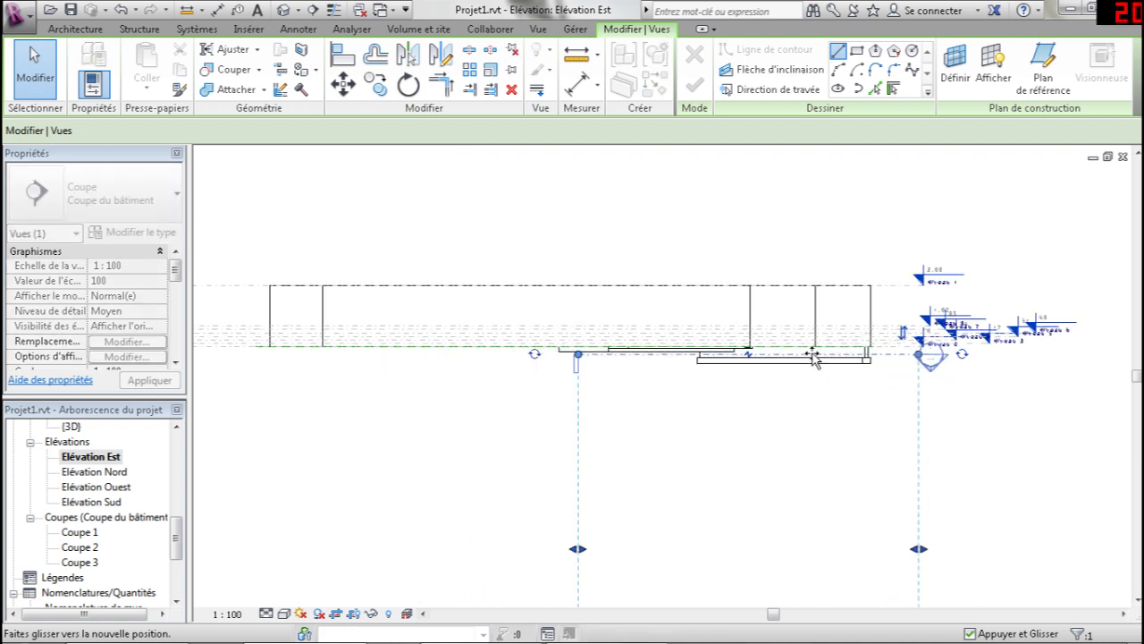
pyautogui.click(995, 388)
pyautogui.scroll(5, 831, 370)
pyautogui.scroll(5, 709, 352)
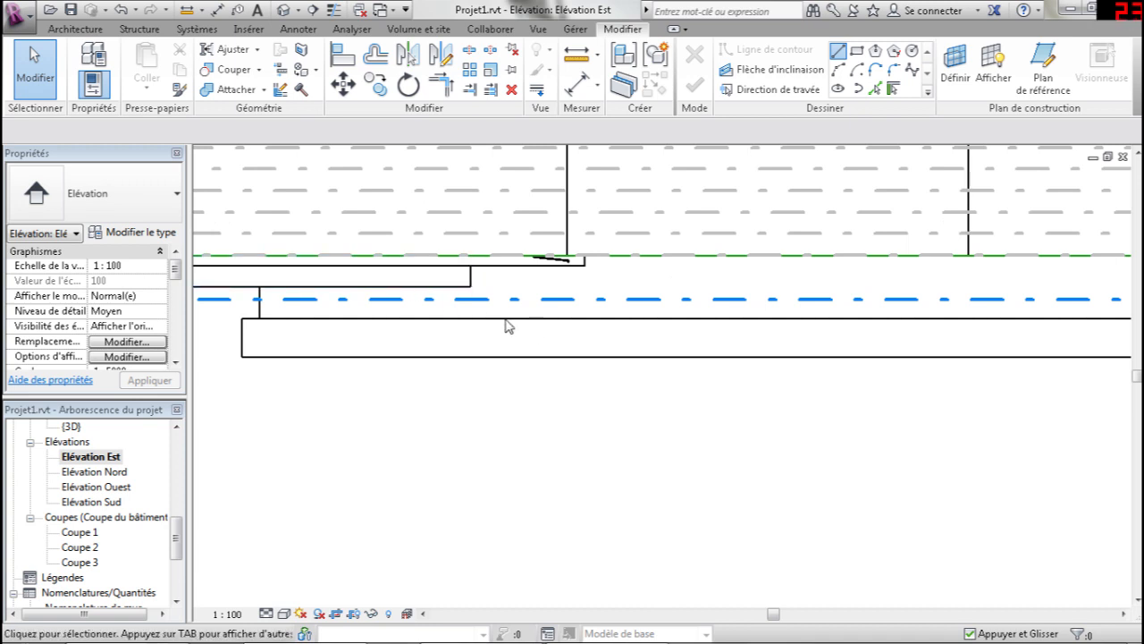
pyautogui.scroll(-6, 638, 307)
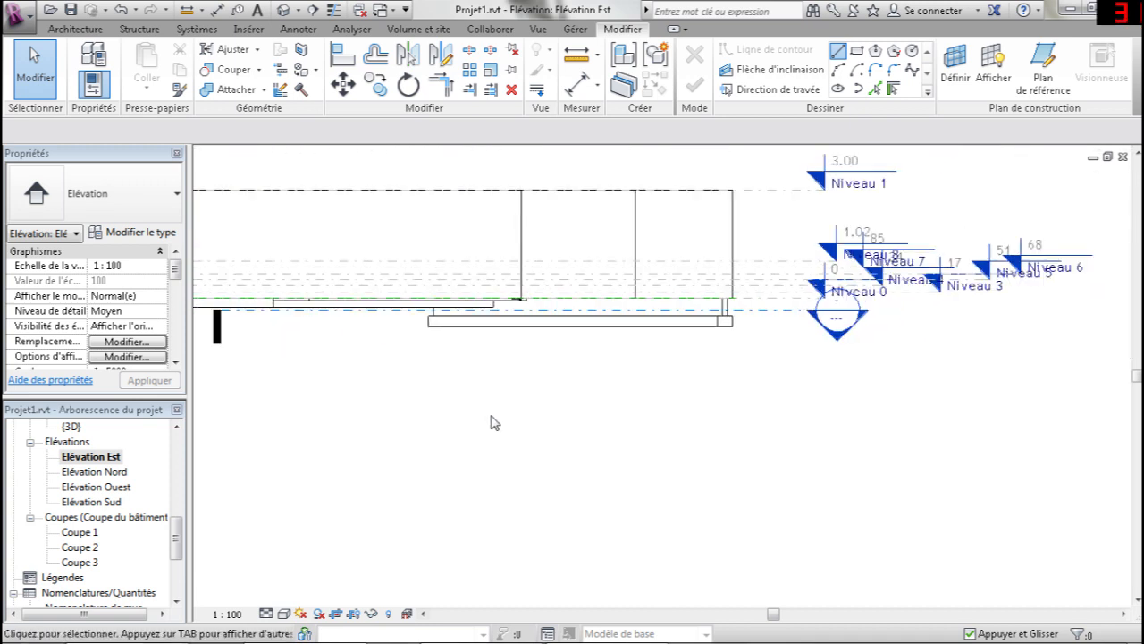
# Open the new section's view and examine the short wall and its foundation as cut from above.
pyautogui.doubleClick(953, 266)
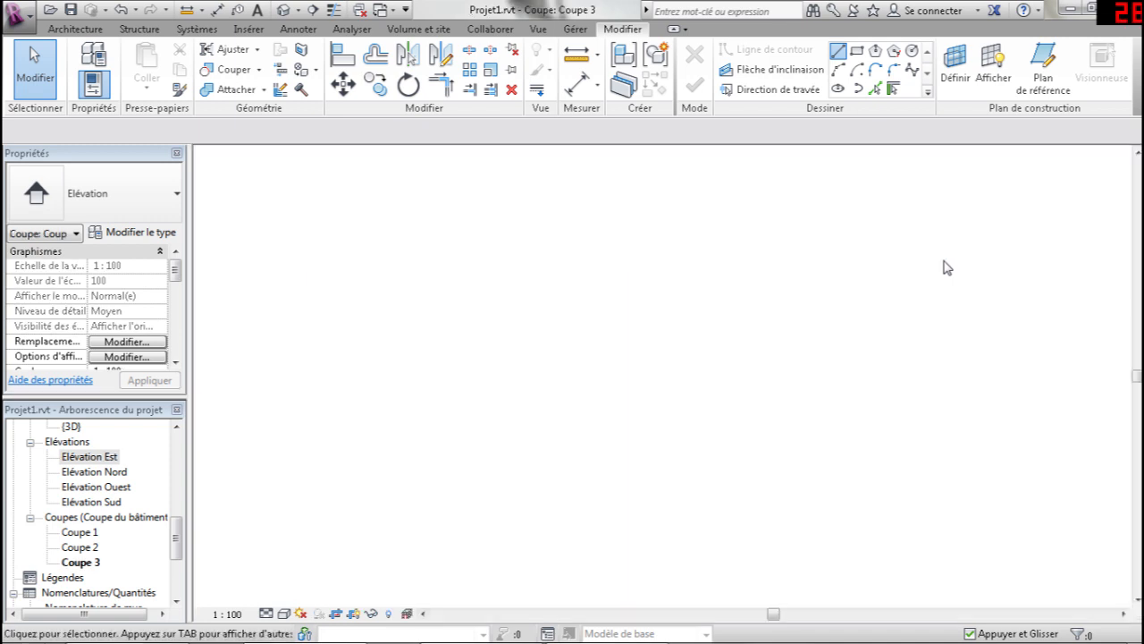
pyautogui.scroll(6, 704, 244)
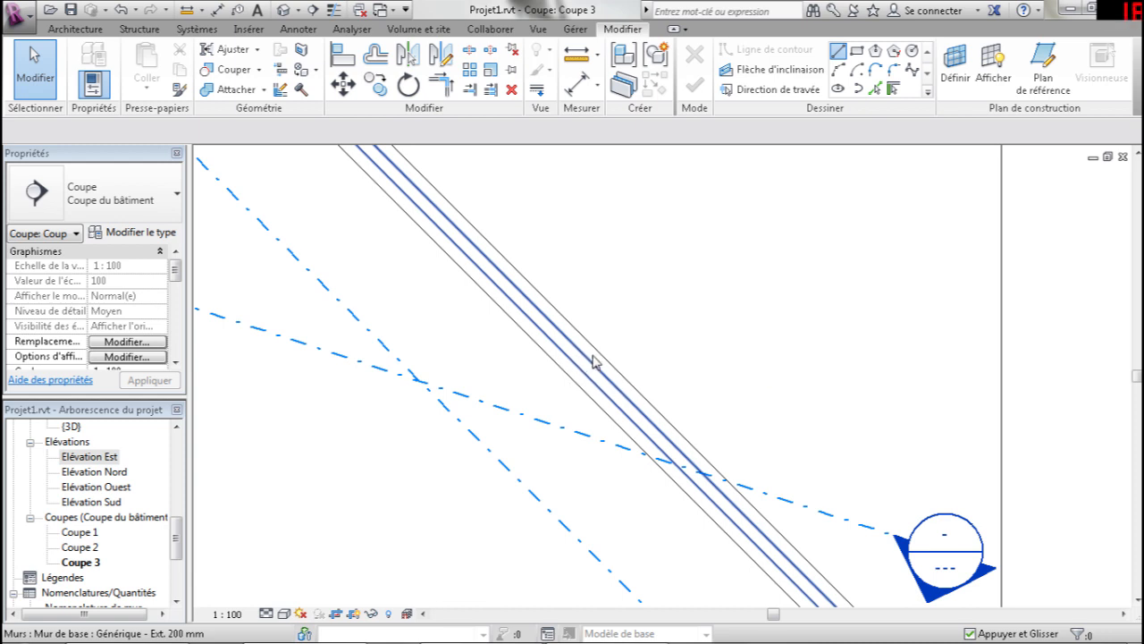
pyautogui.scroll(4, 595, 357)
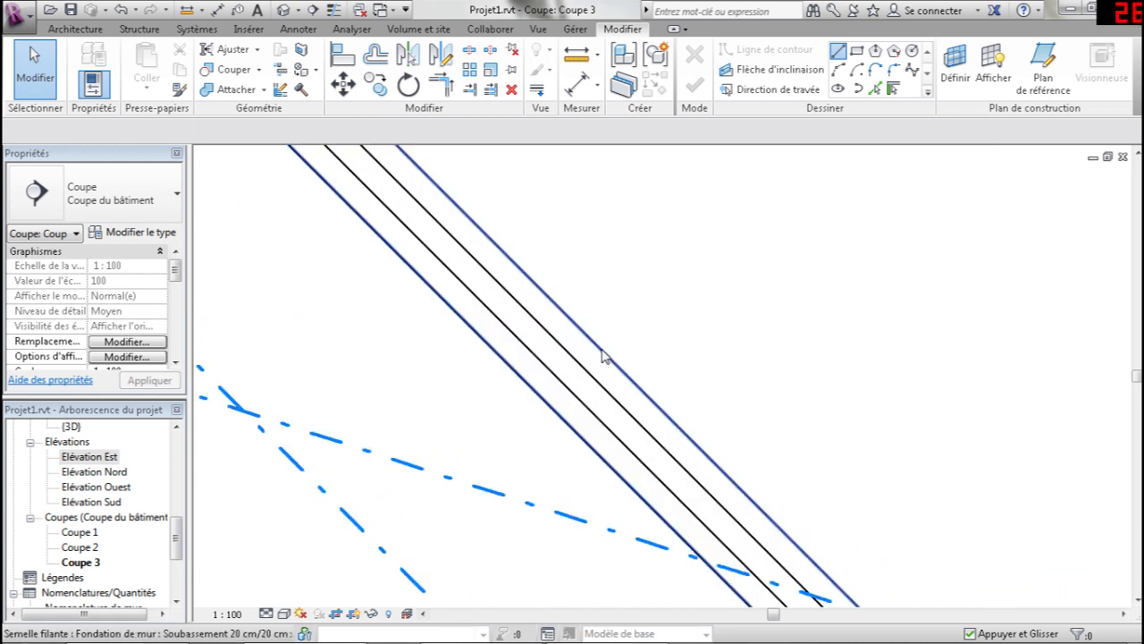
pyautogui.scroll(-4, 724, 334)
pyautogui.moveTo(787, 351); pyautogui.dragTo(801, 317, button='middle')
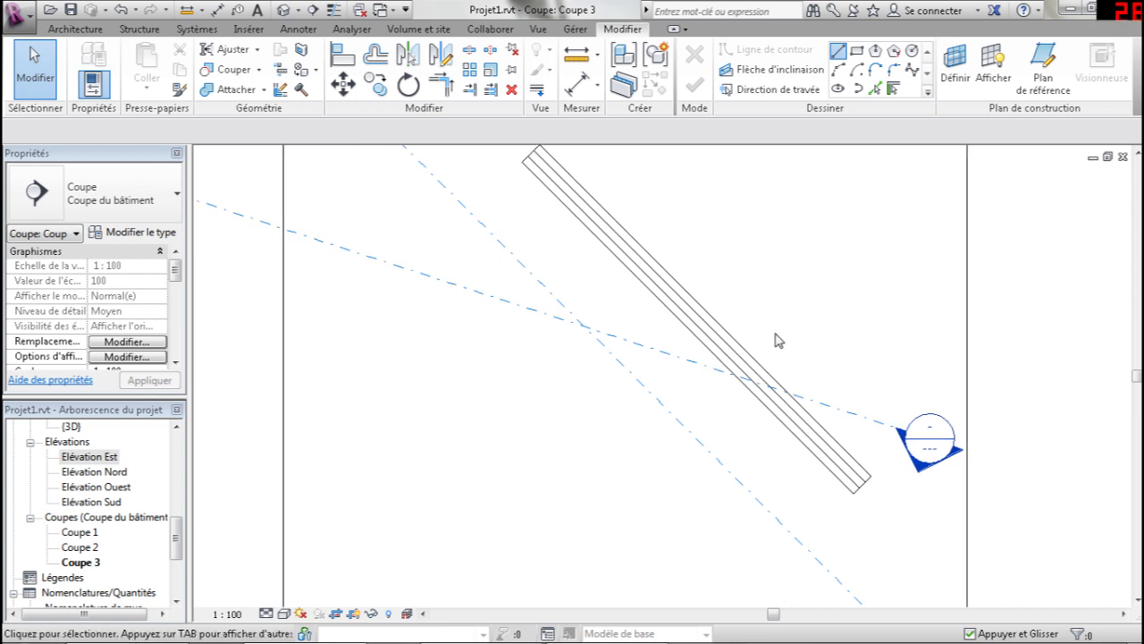
pyautogui.scroll(-2, 787, 337)
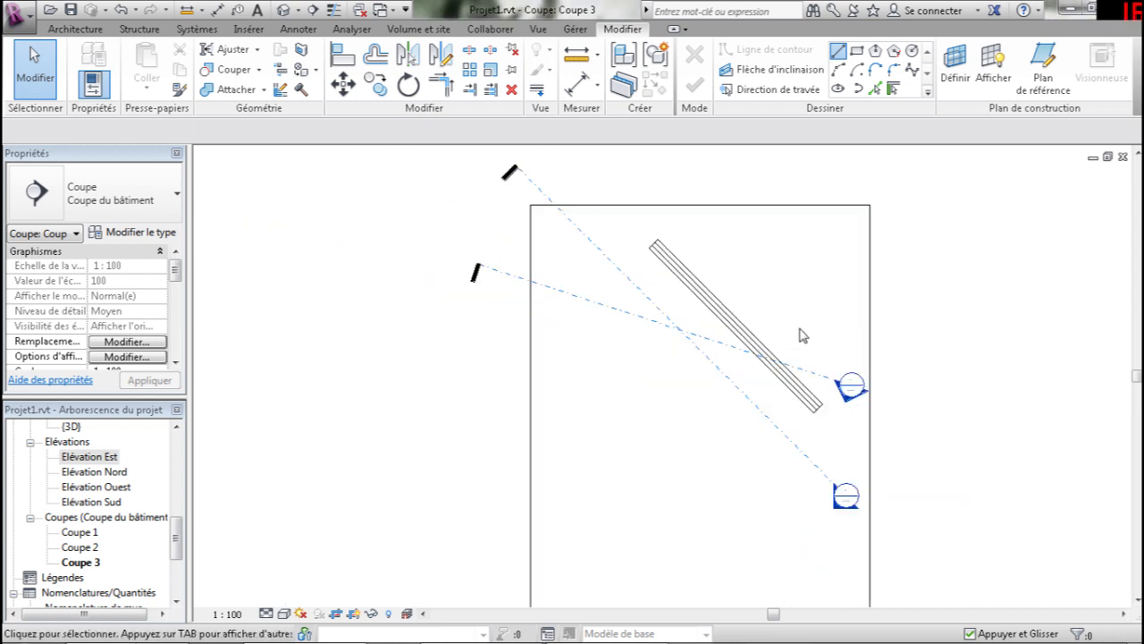